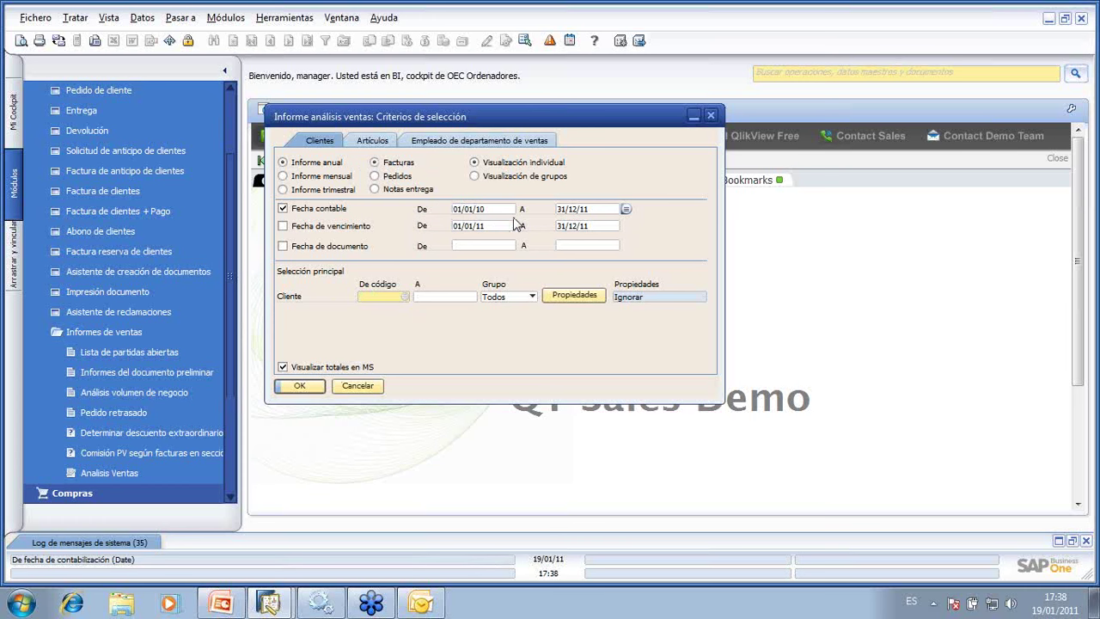
Try to run the annual customer sales analysis with the posting date range ending on 31/12/10.
left_click(586, 210)
type("3")
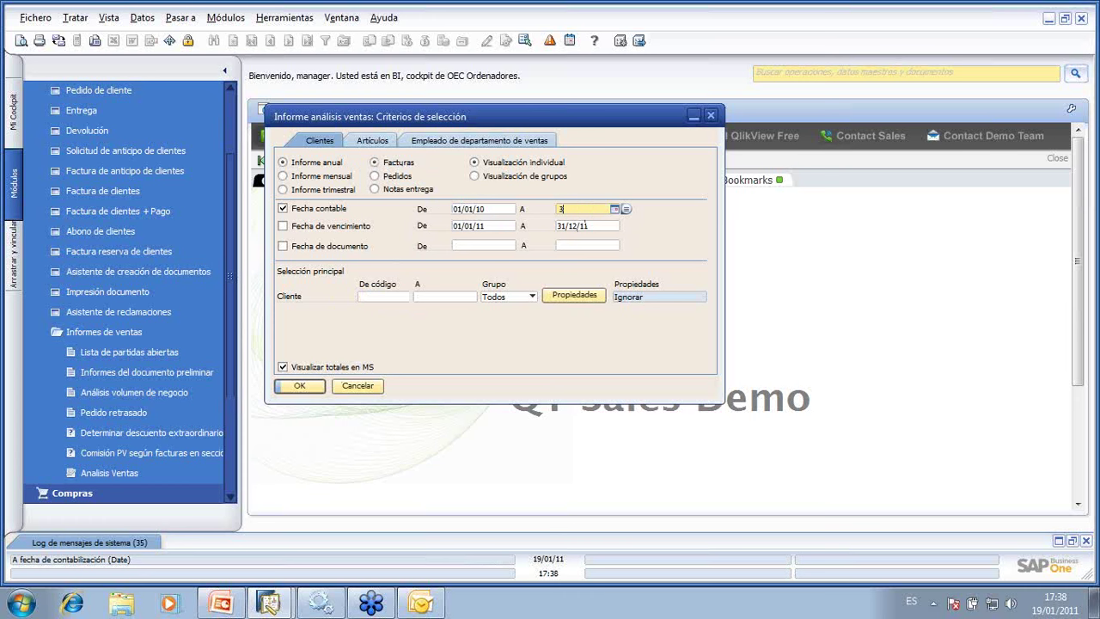
type("1/12/10")
key("Tab")
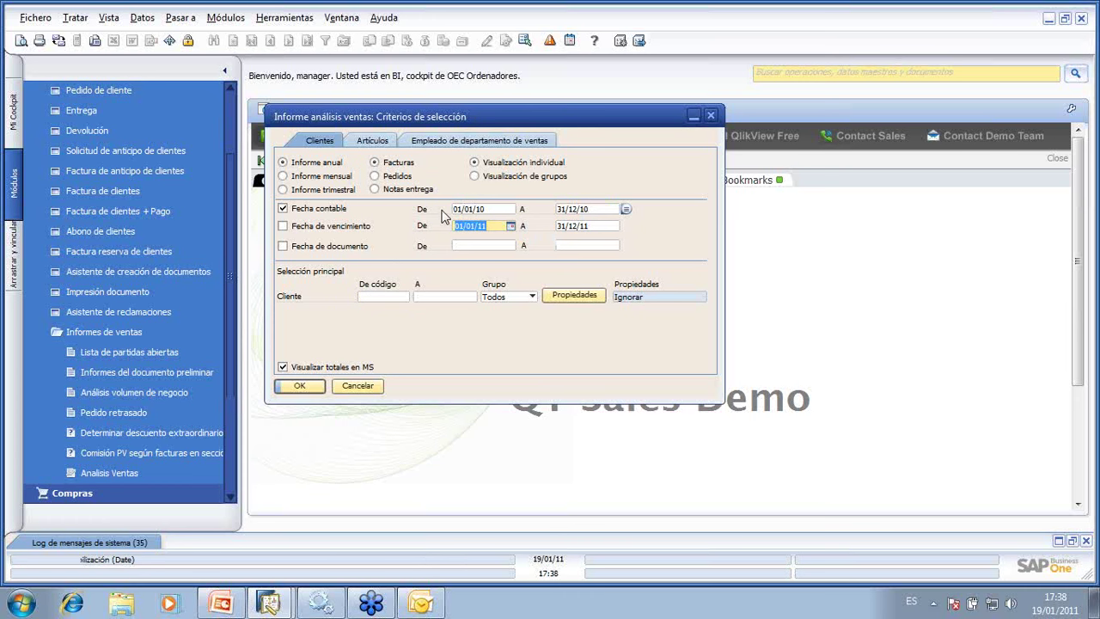
left_click(301, 386)
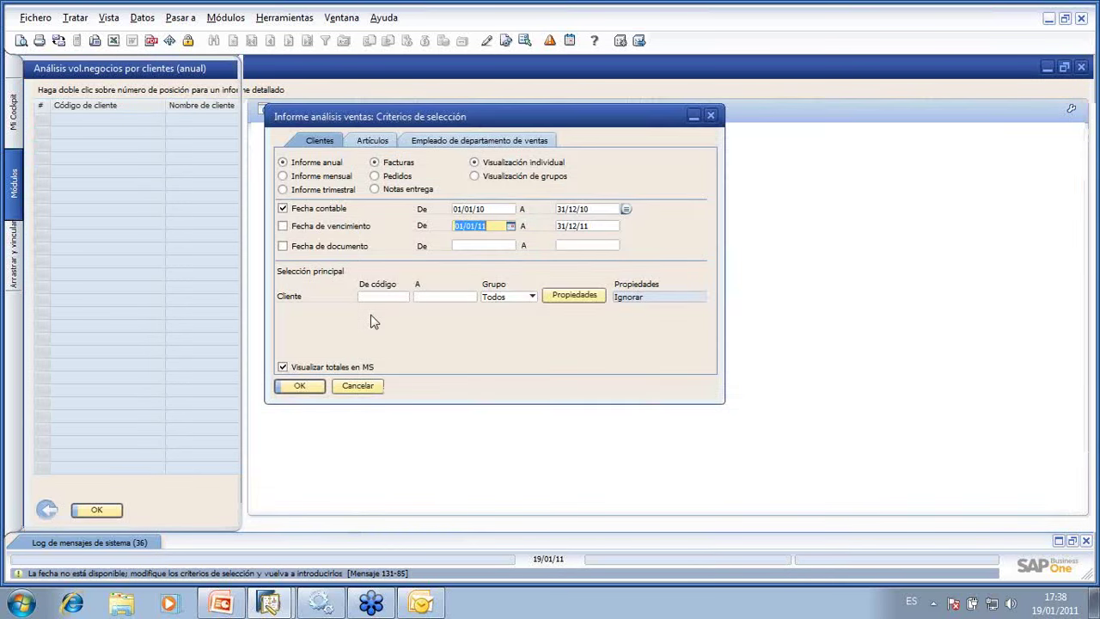
Run the annual customer sales analysis for posting dates 01/01/09 to 31/12/11, and close the report and its selection criteria.
type("31/12/11")
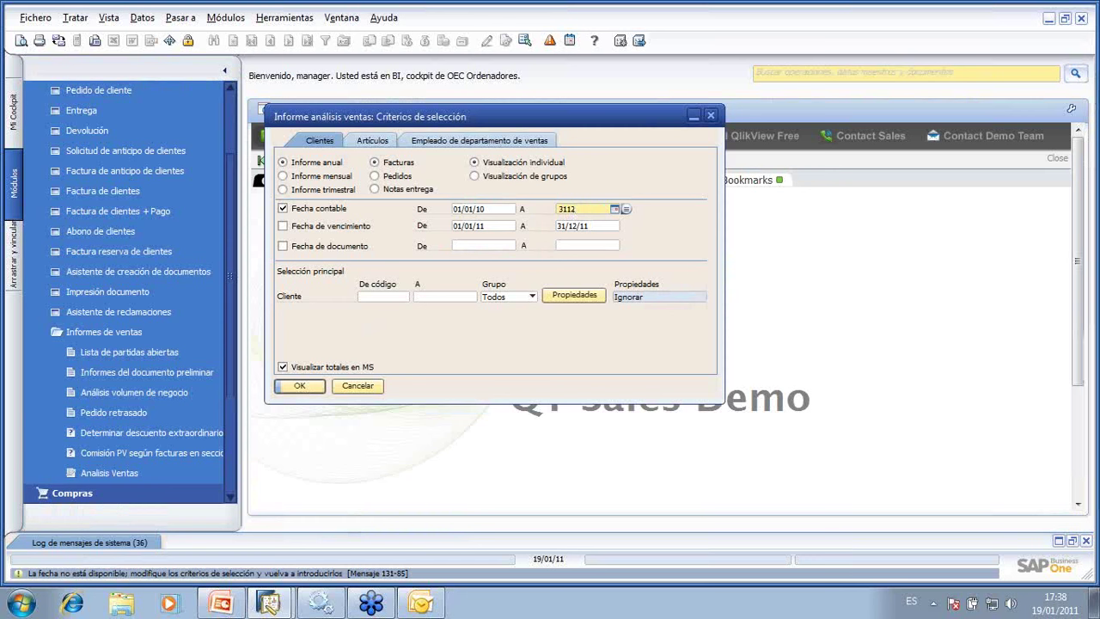
key("Tab")
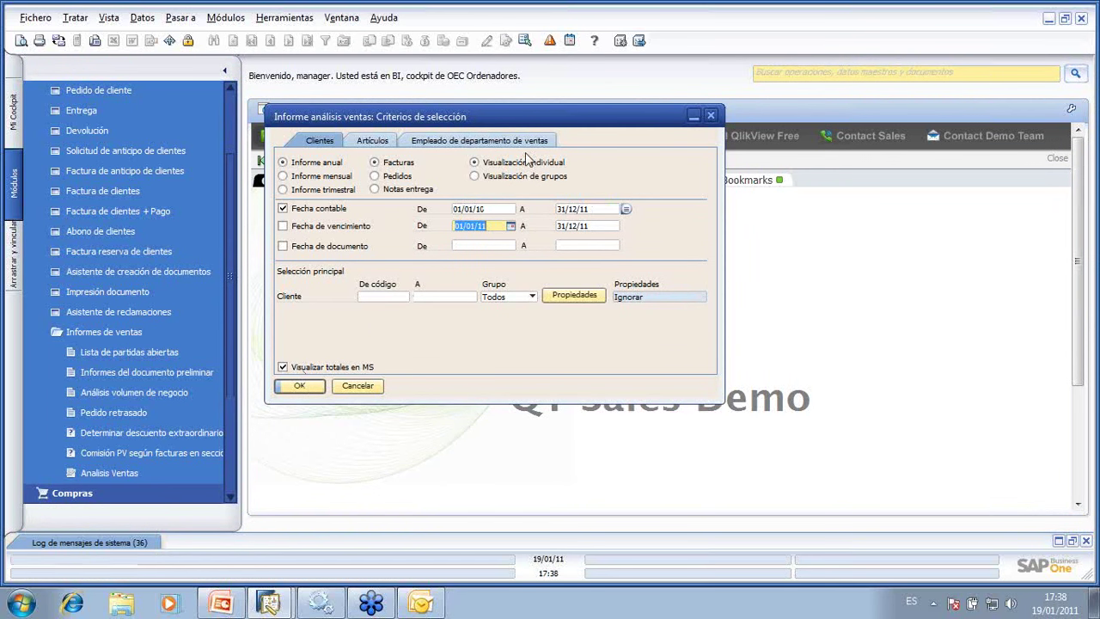
left_click(496, 209)
key("BackSpace")
key("BackSpace")
type("09")
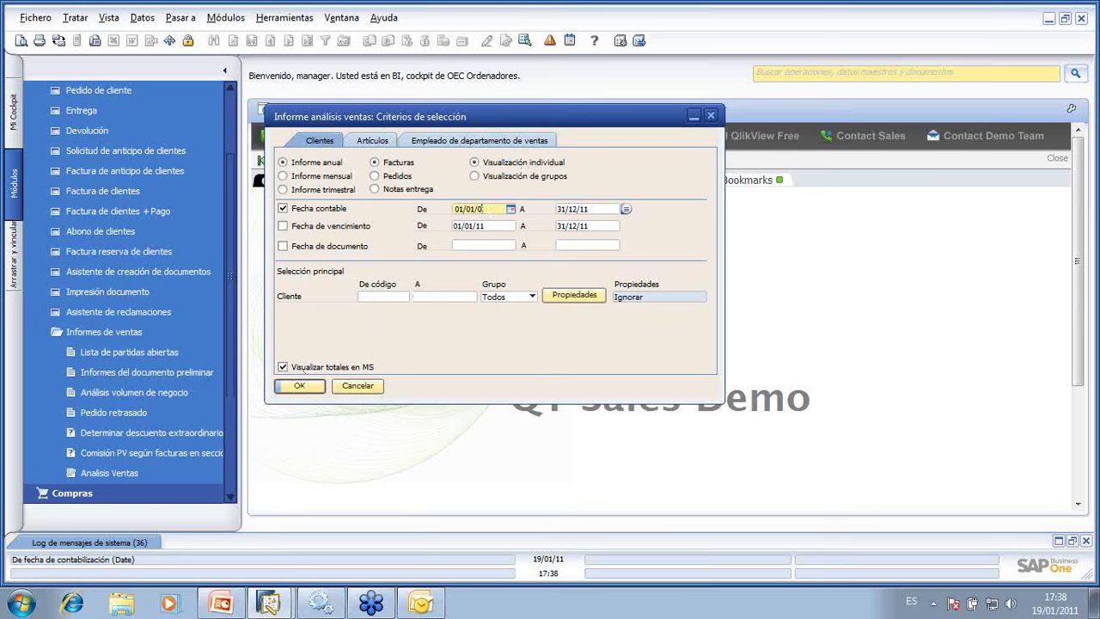
key("Tab")
left_click(302, 385)
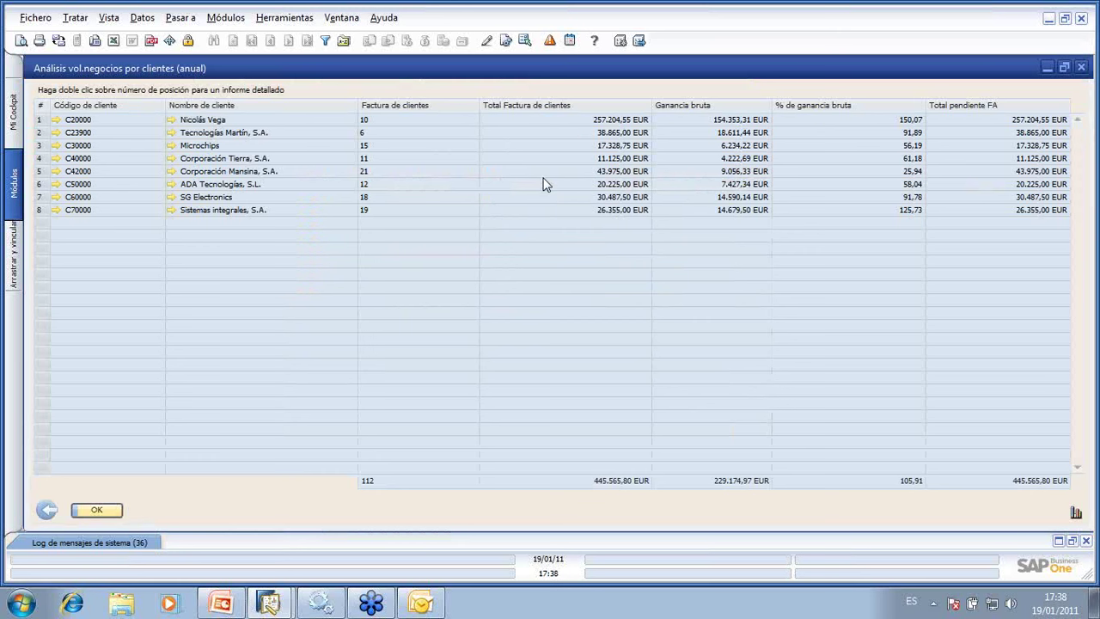
left_click(45, 511)
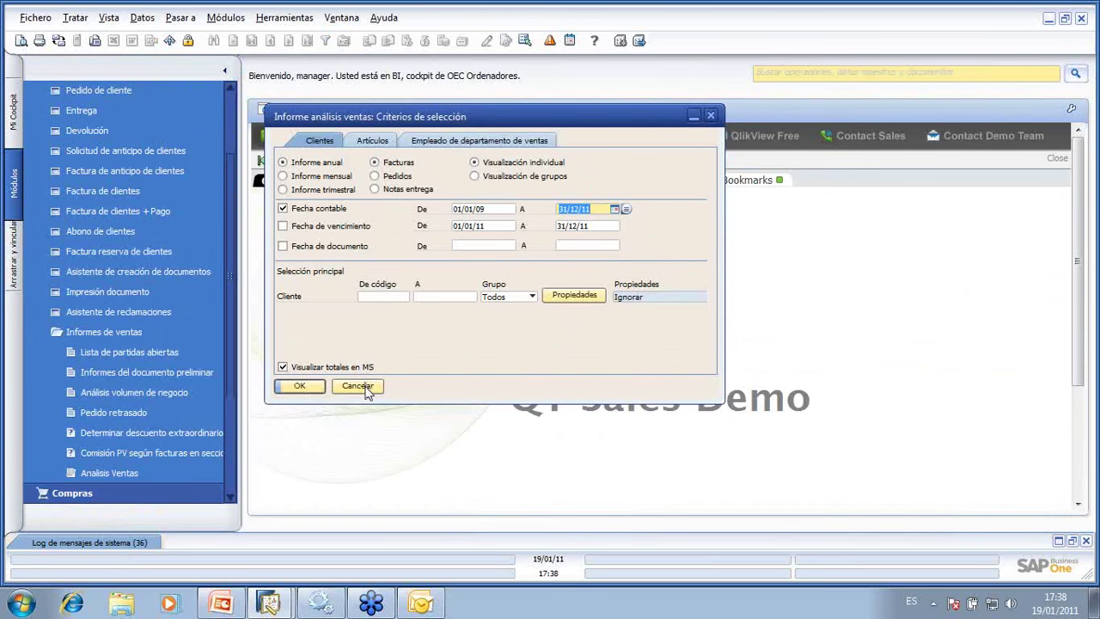
left_click(357, 387)
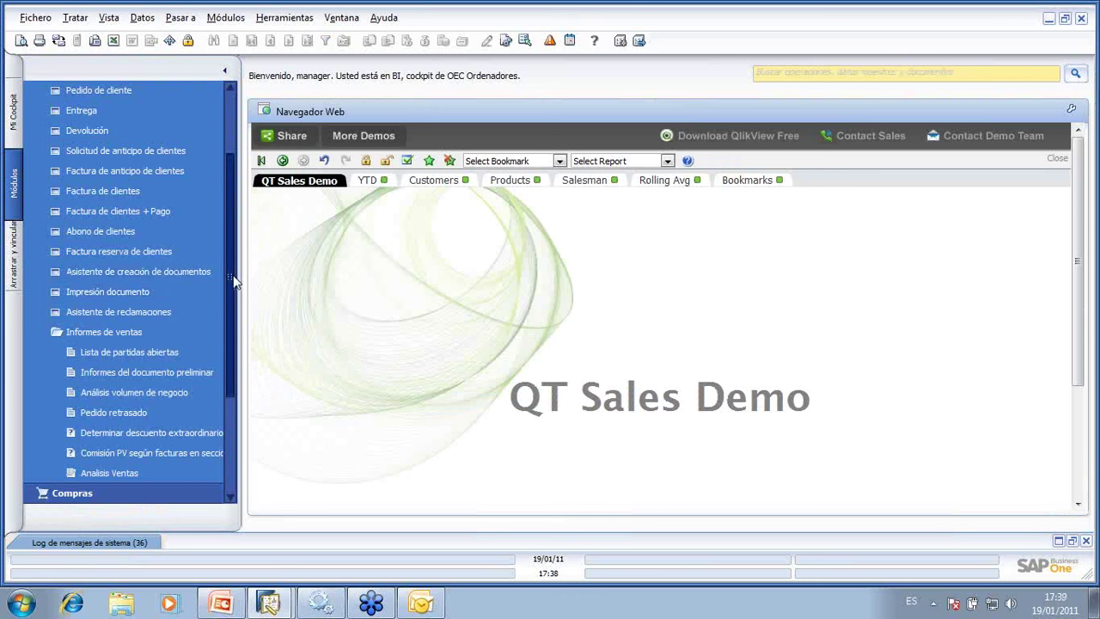
Run the Analisis Ventas sales report for 01/01/09 to 31/12/09, review it maximized, and close it.
left_click_drag(232, 278, 241, 312)
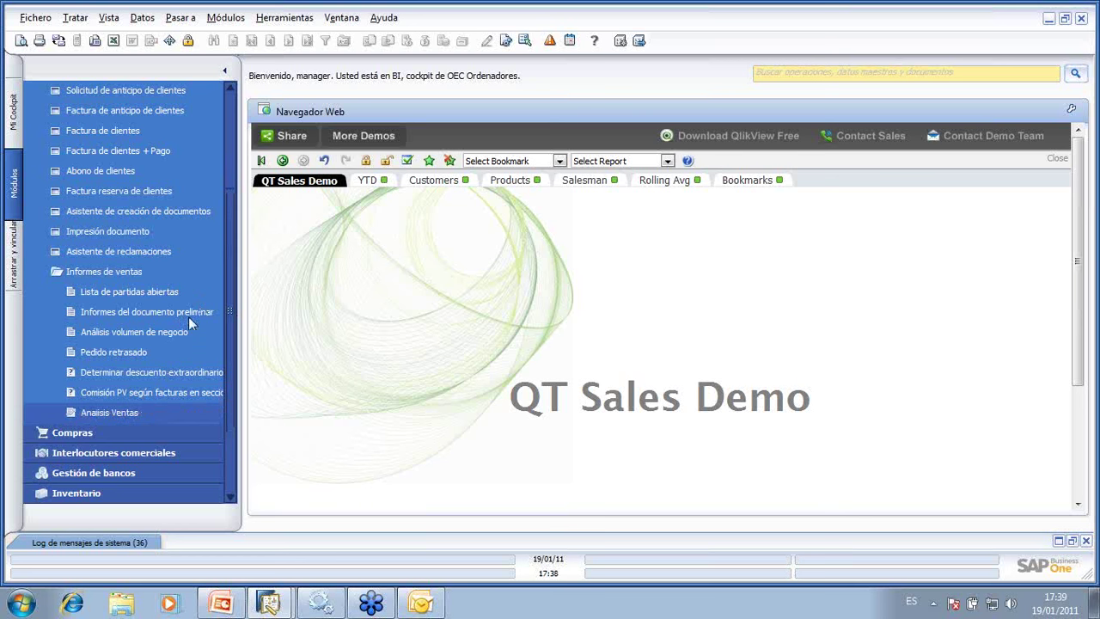
double_click(76, 416)
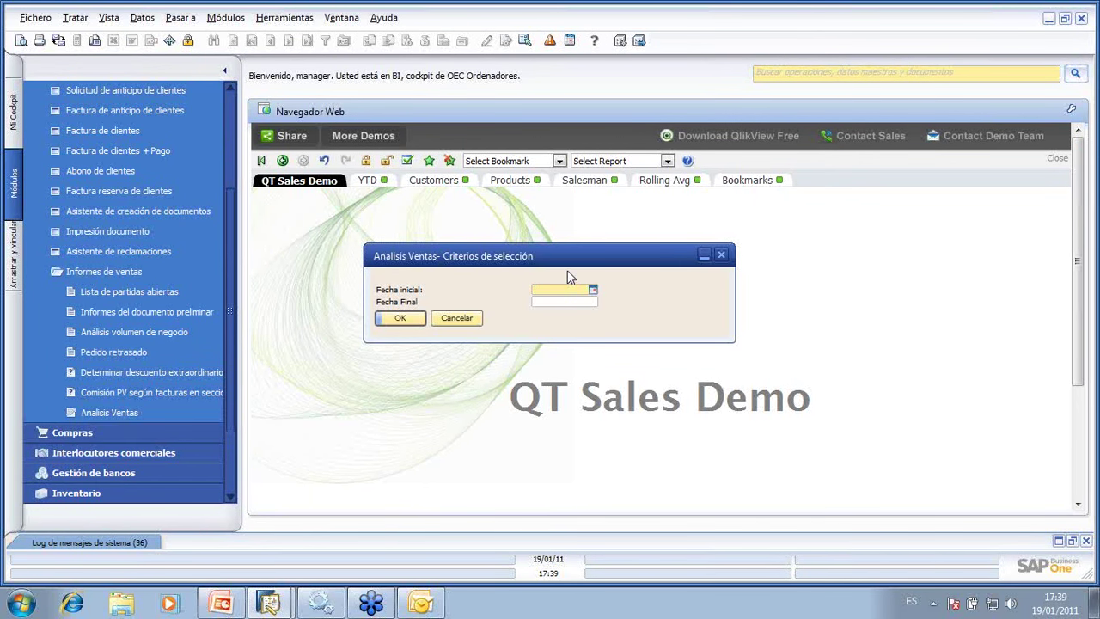
type("01/")
type("01/09")
key("Tab")
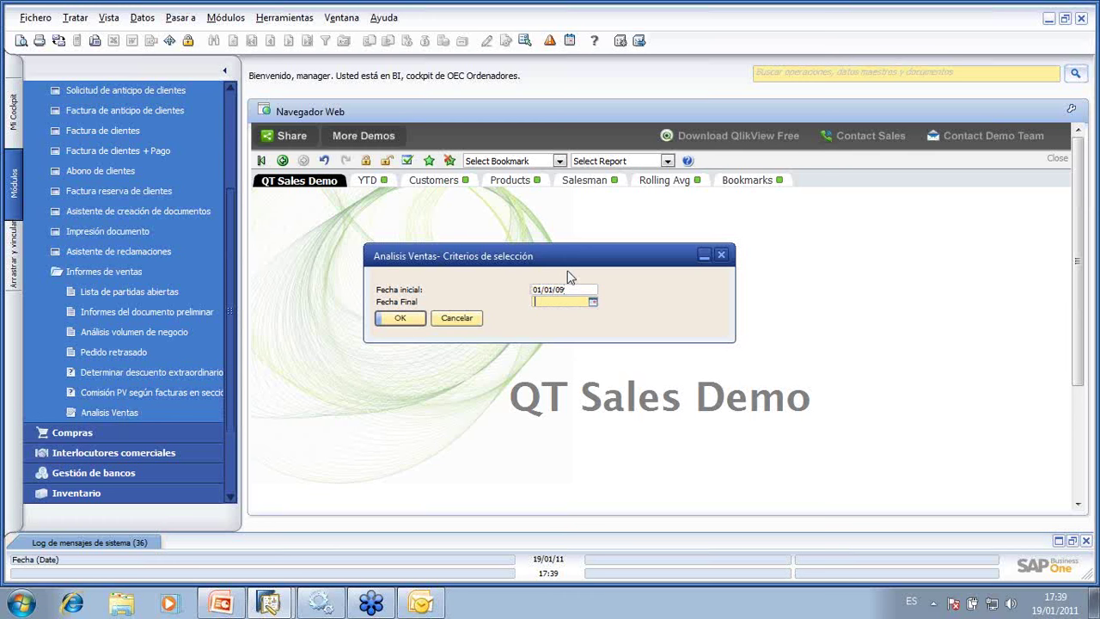
type("311209")
key("Tab")
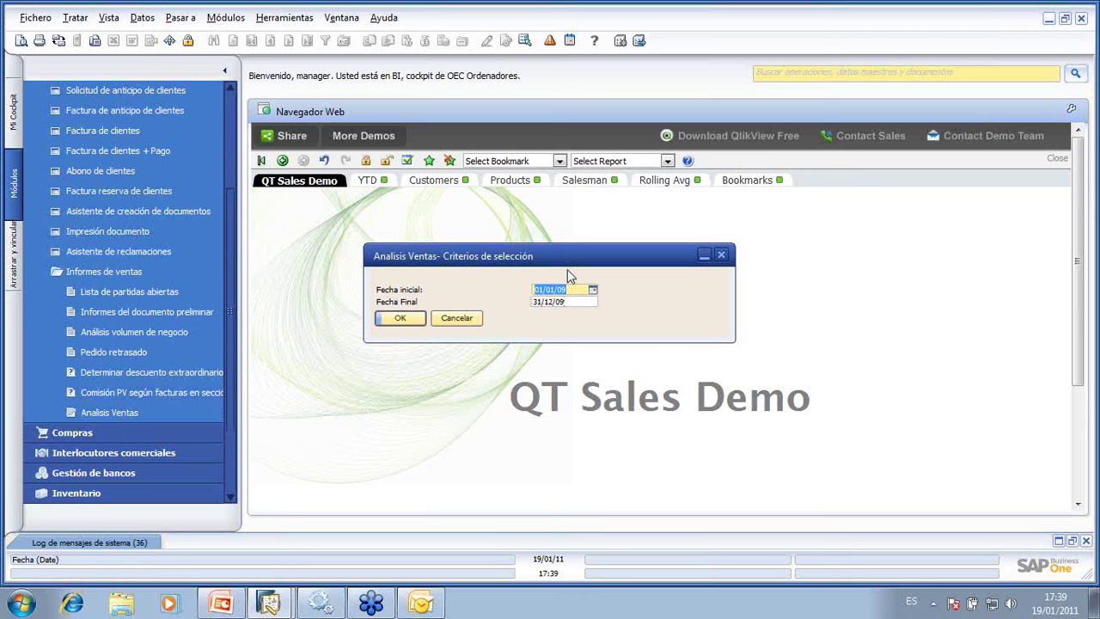
left_click(400, 320)
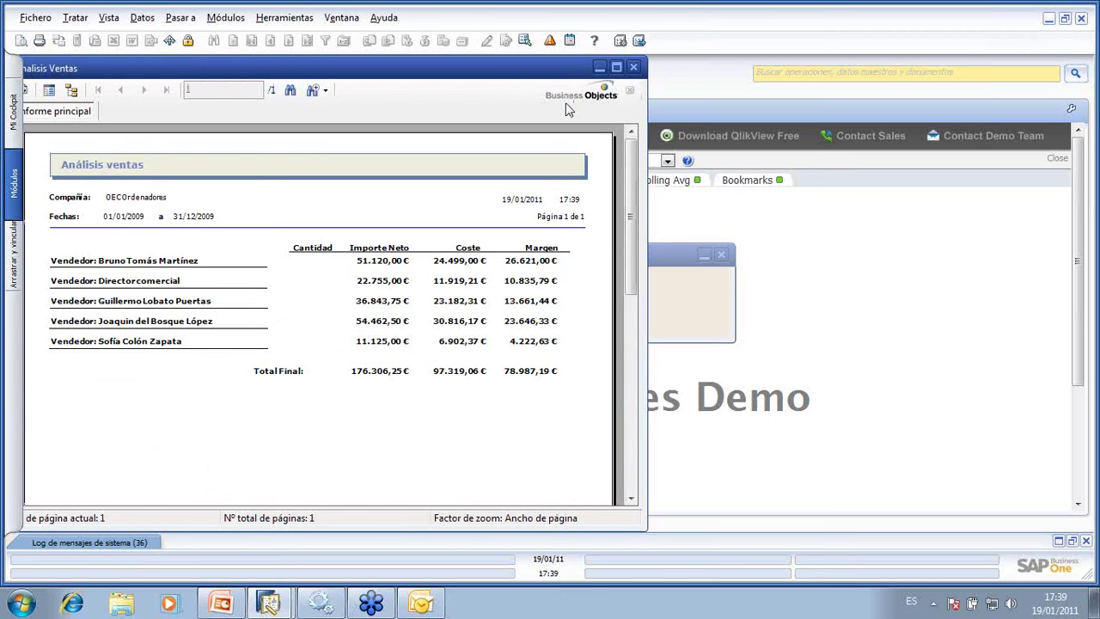
left_click(617, 68)
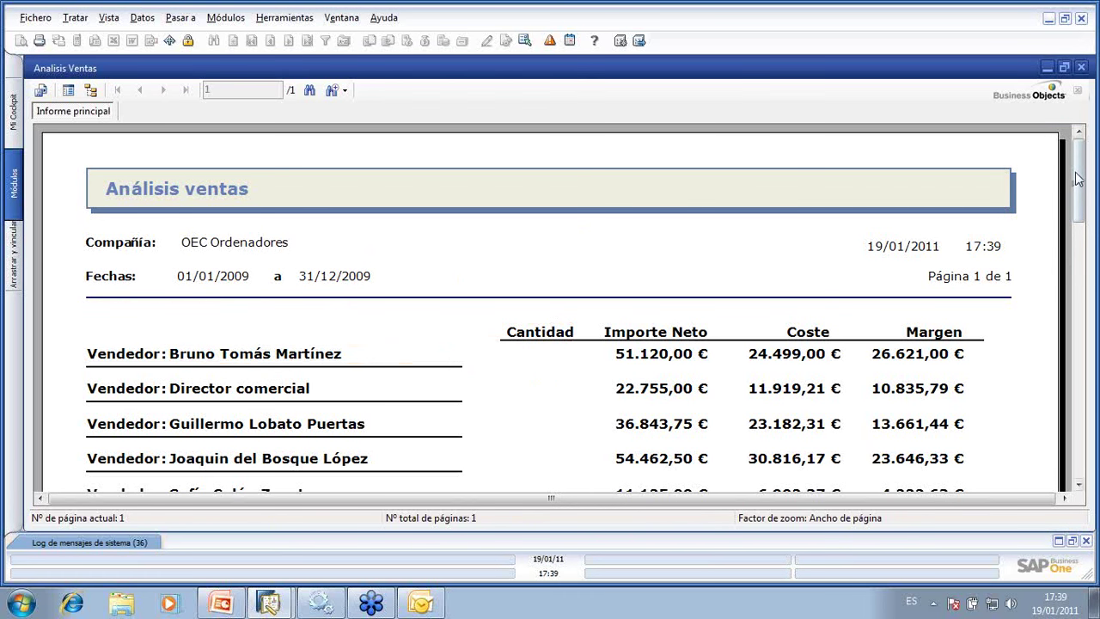
left_click_drag(1083, 225, 893, 68)
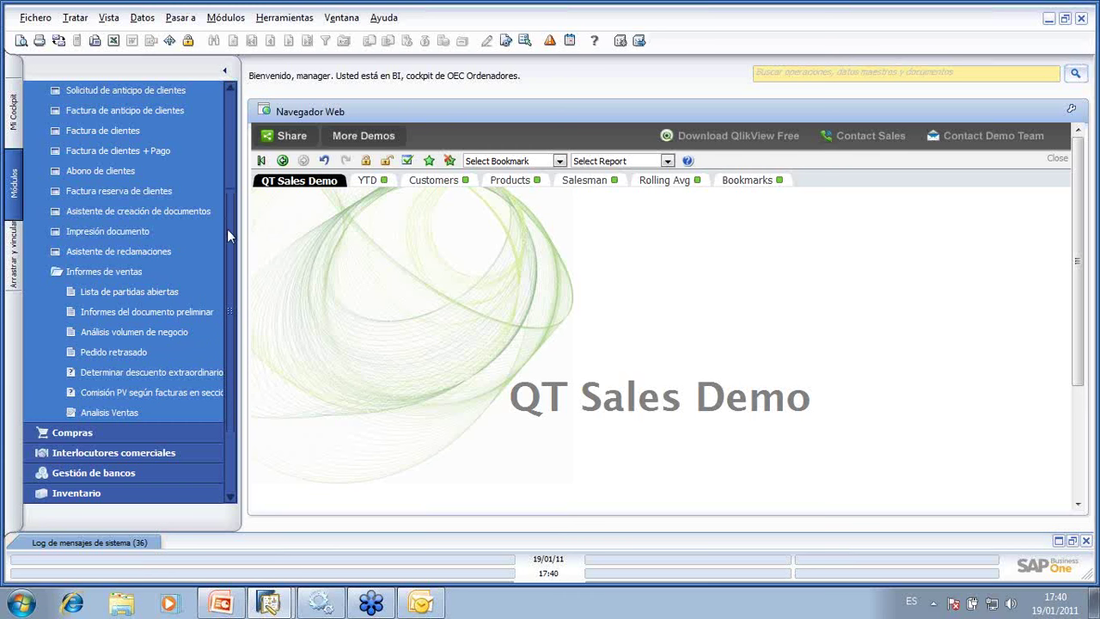
Collapse the Ventas module and expand the Inventario reports in the Informes module.
scroll(228, 225, "up", 4)
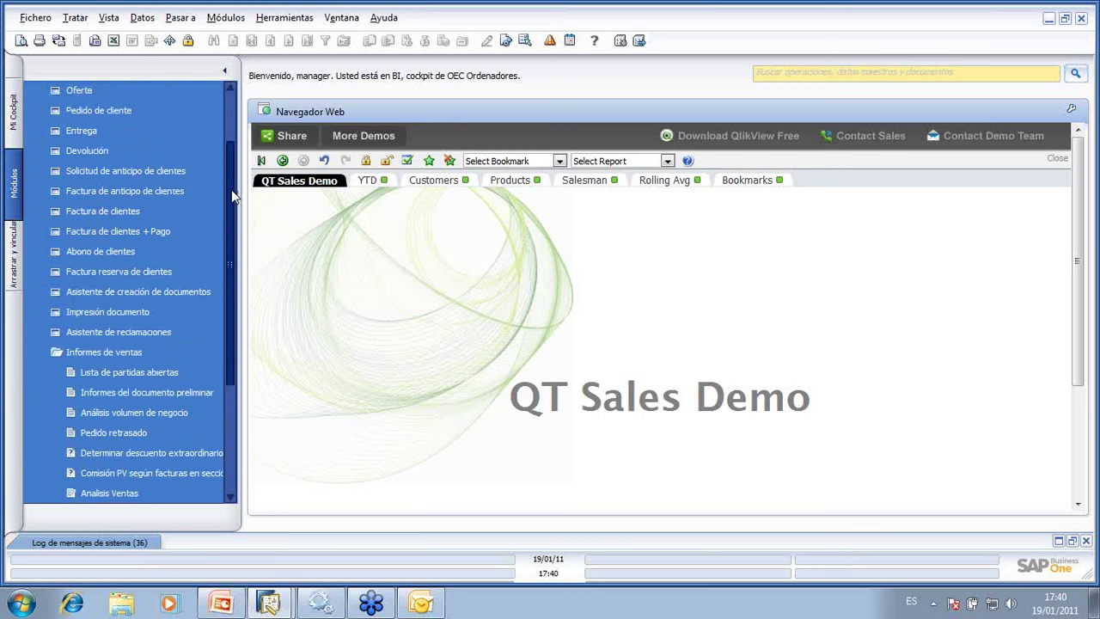
scroll(228, 200, "up", 3)
left_click(69, 147)
left_click(69, 339)
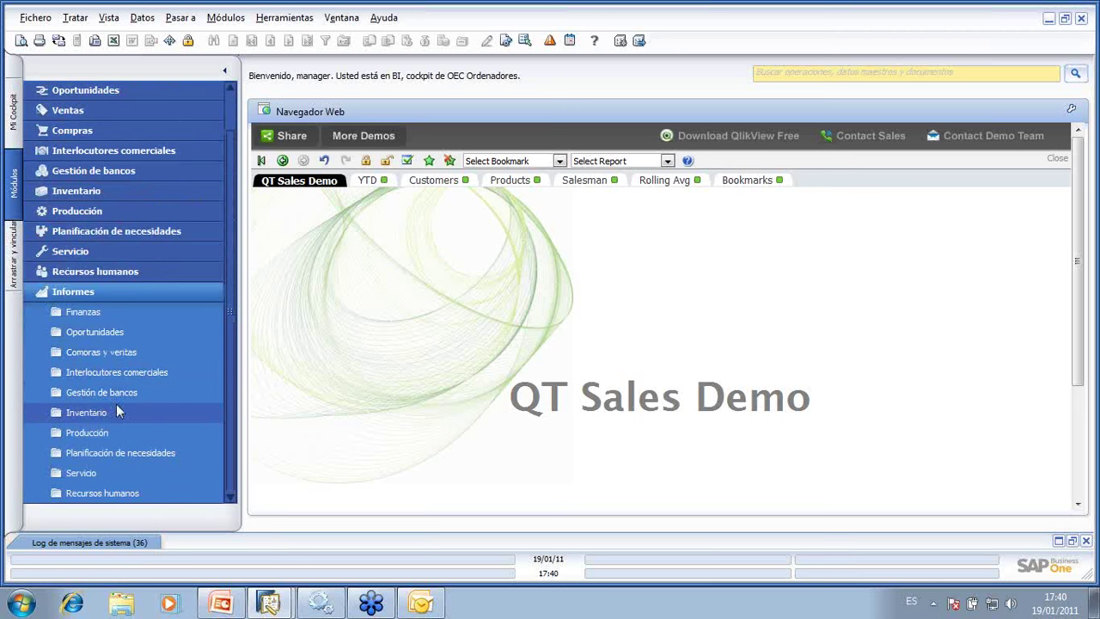
left_click(96, 411)
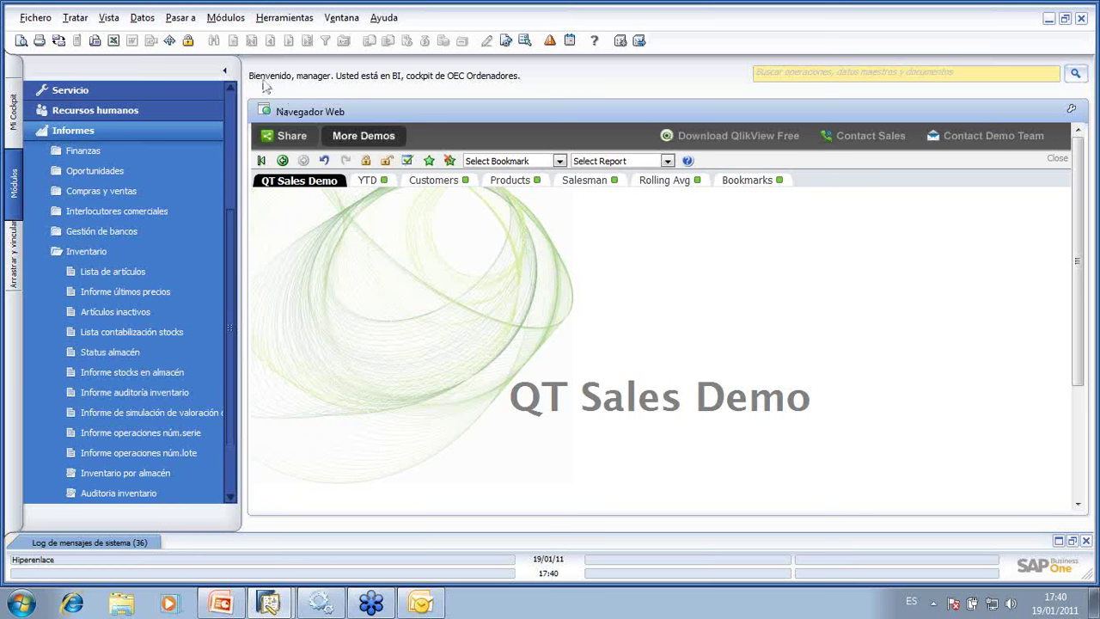
Close the Navegador Web widget in the cockpit and confirm its closing.
left_click(1070, 109)
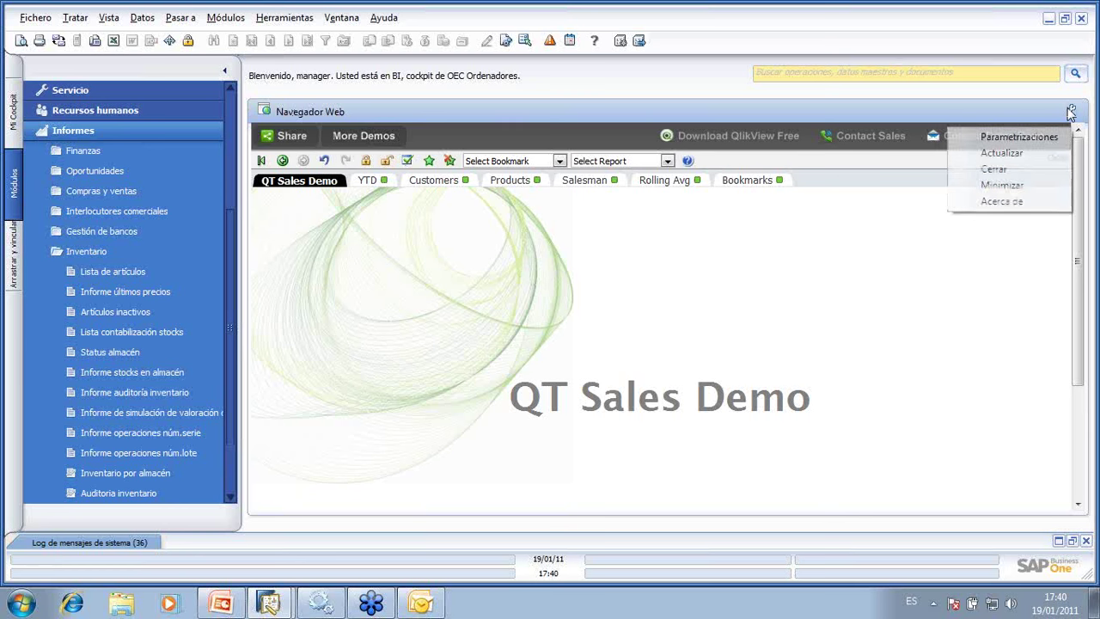
left_click(1012, 171)
left_click(381, 302)
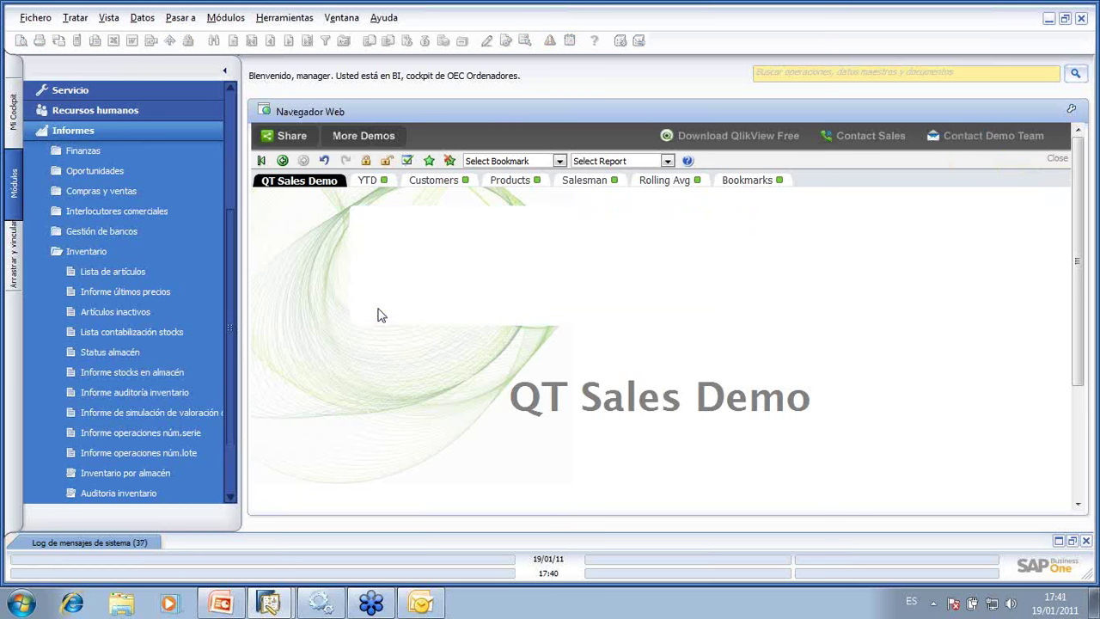
Start a new query in the Generador de consultas with OITM as the source table.
left_click(287, 18)
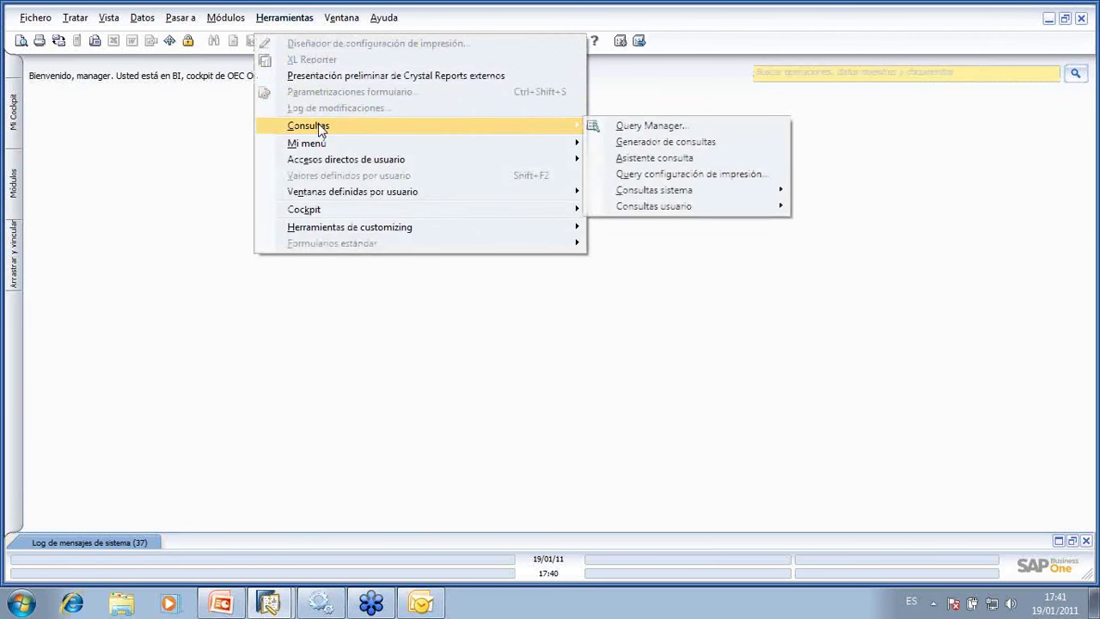
mouse_move(319, 124)
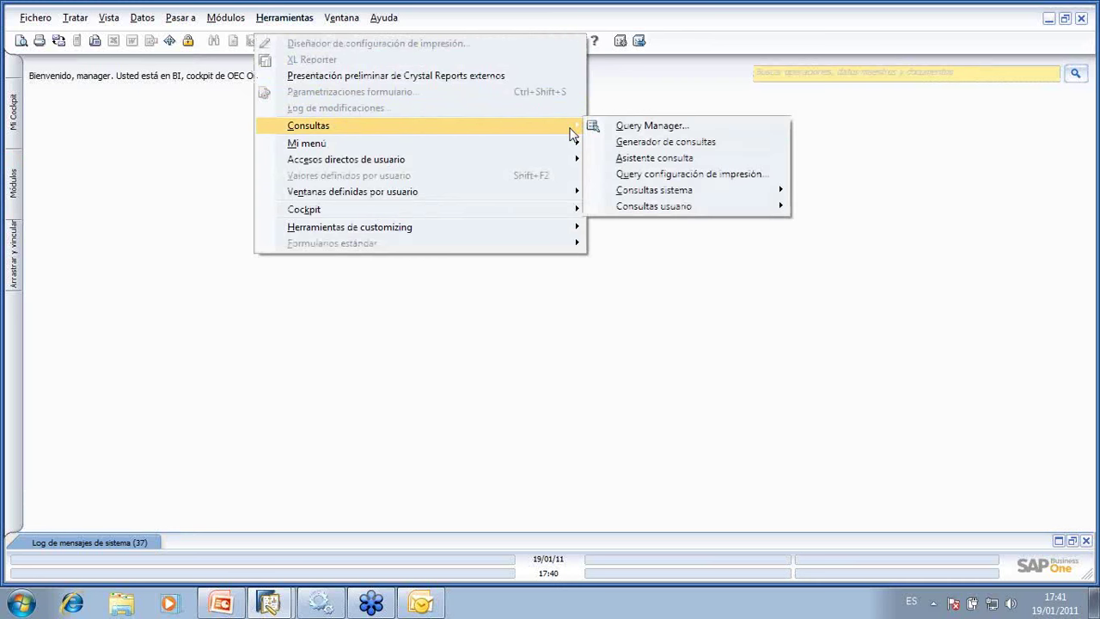
left_click(621, 143)
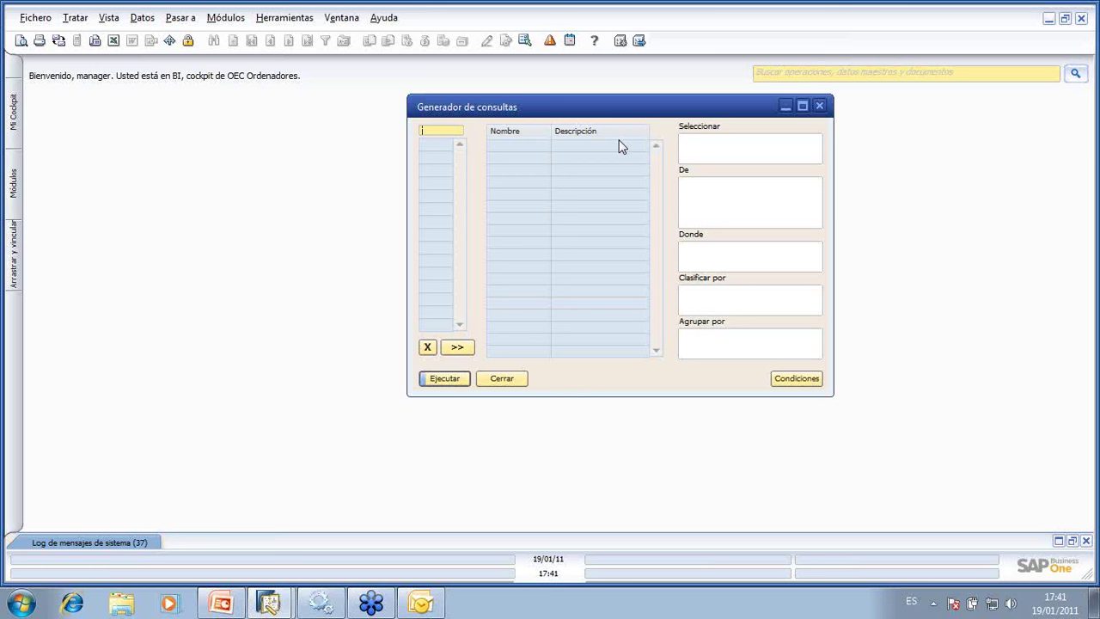
type("oitm")
key("Tab")
Select the ItemCode, ItemName and OnHand fields for the query, run it, and look through the item list.
left_click(694, 147)
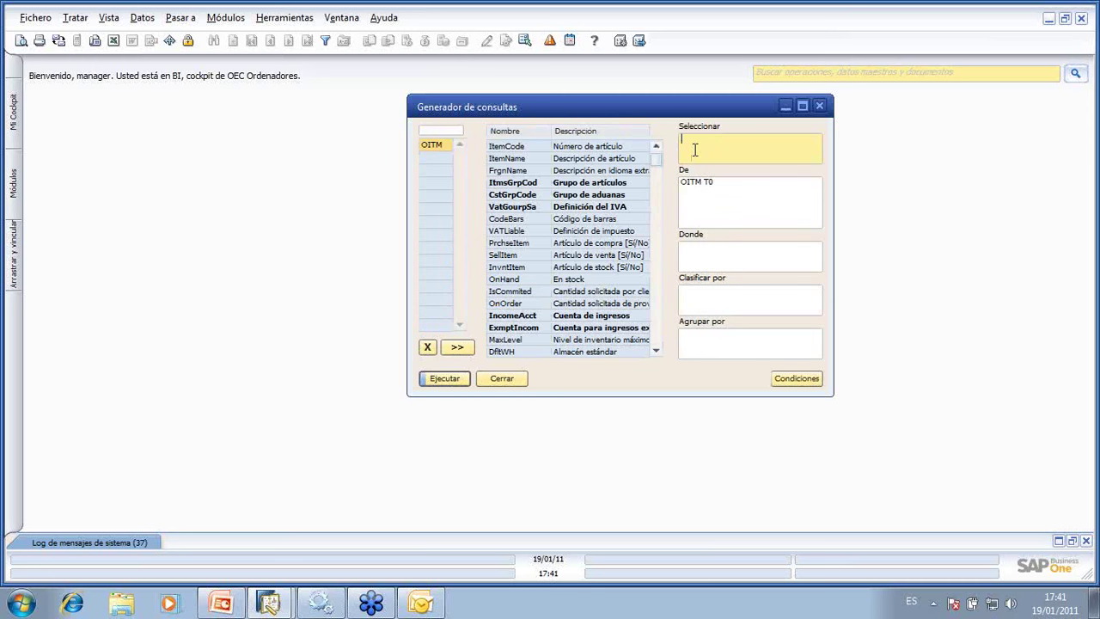
double_click(524, 147)
double_click(516, 159)
double_click(512, 280)
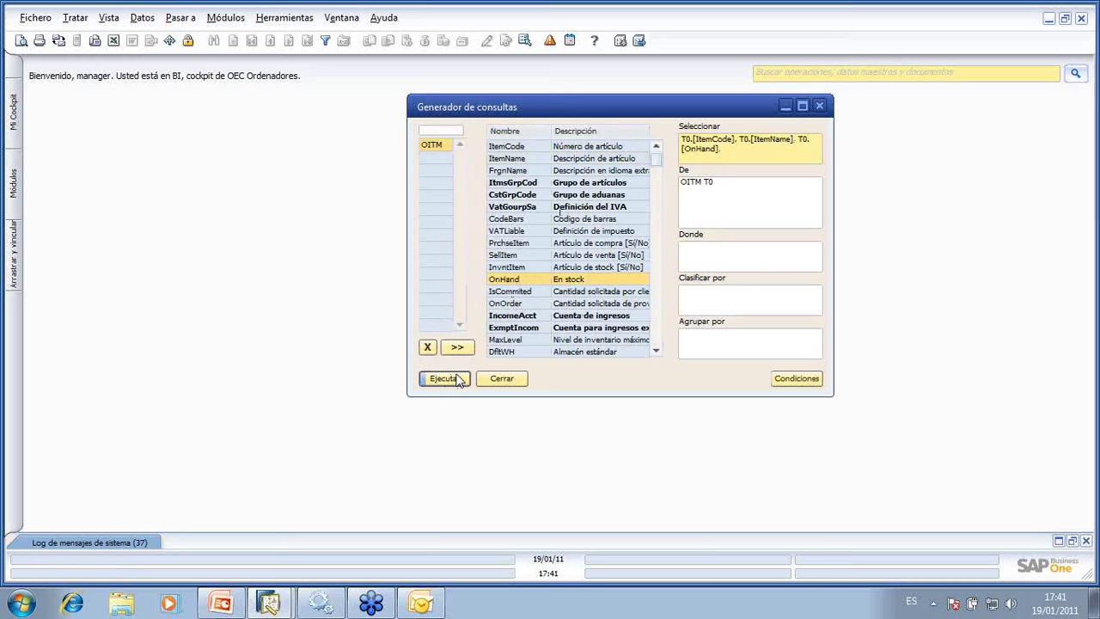
left_click(458, 379)
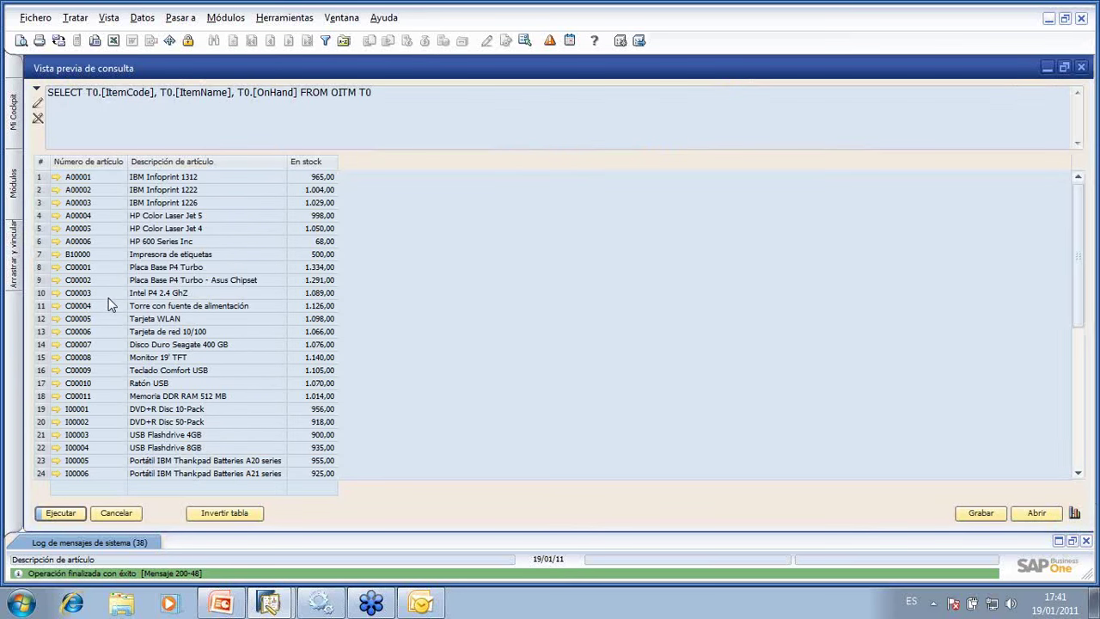
scroll(109, 305, "down", 3)
scroll(109, 305, "up", 3)
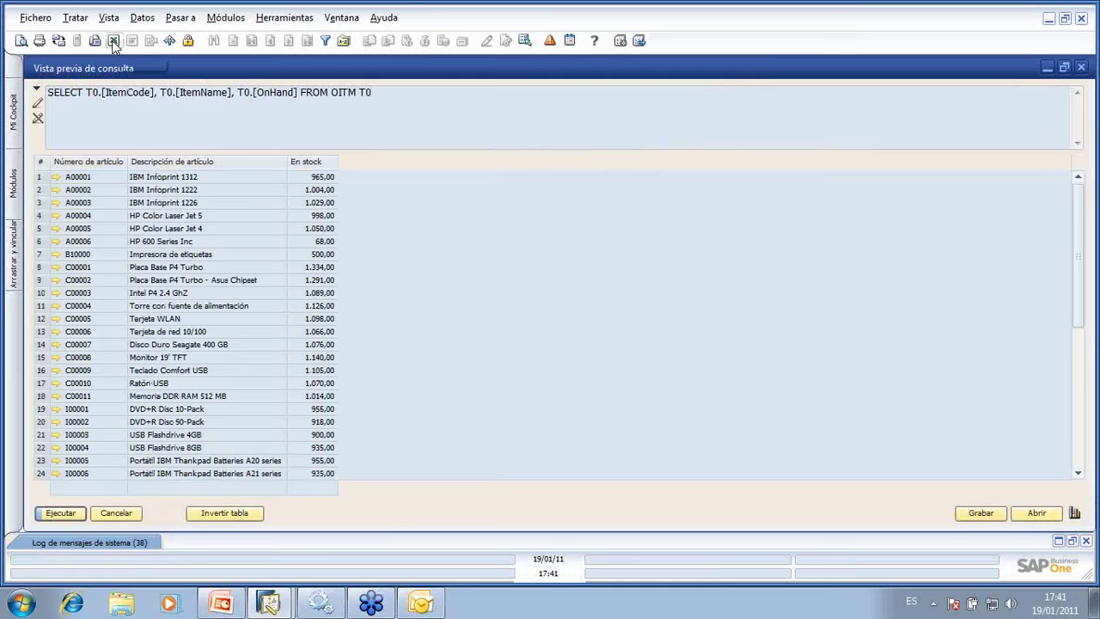
Export the query result to Excel, saving it on the Escritorio as the text file "Vista previa de consulta" without currency symbols.
left_click(114, 43)
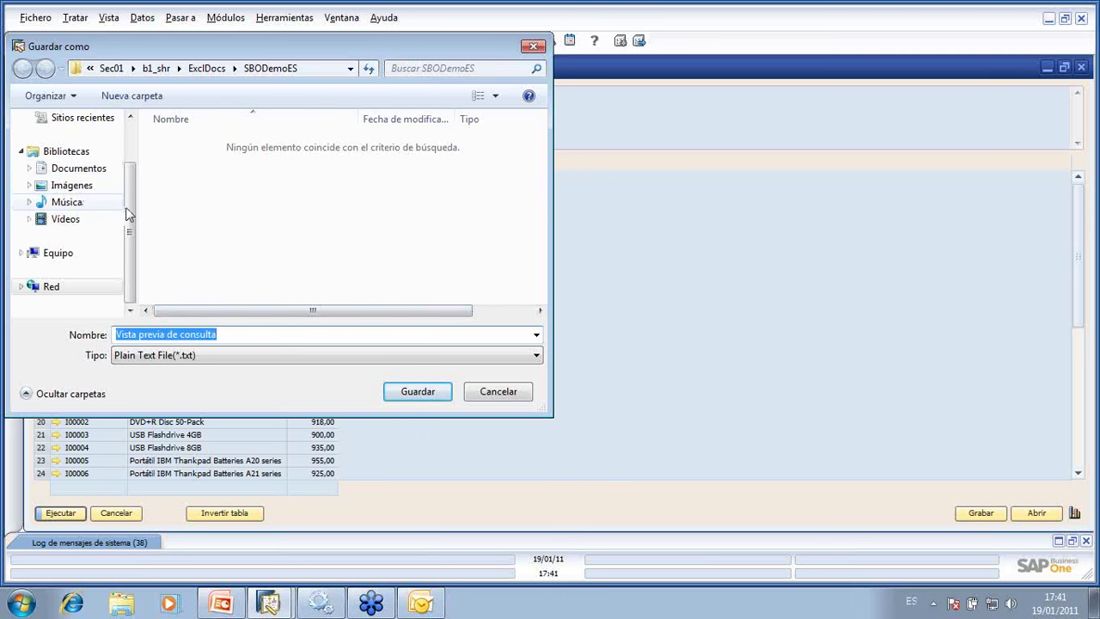
scroll(130, 215, "up", 1)
left_click(76, 160)
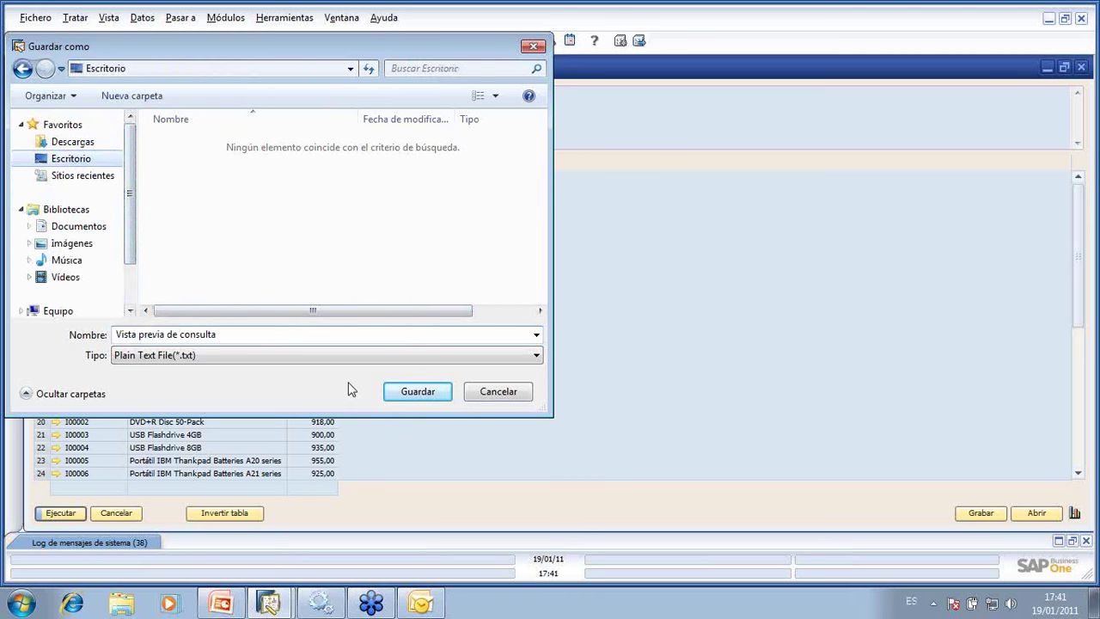
left_click(417, 391)
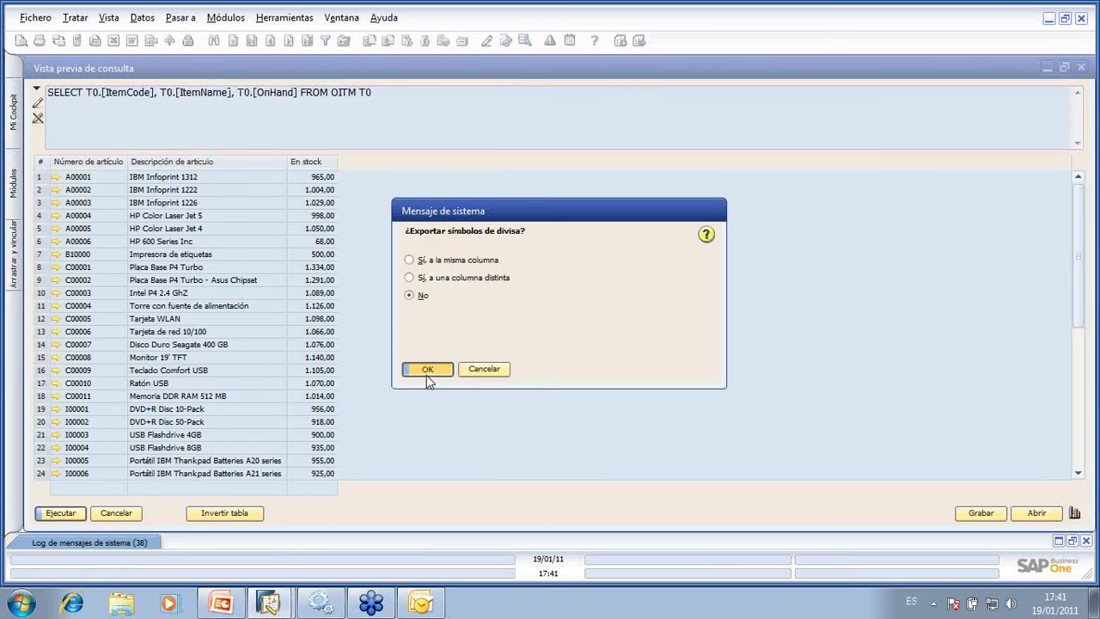
left_click(426, 372)
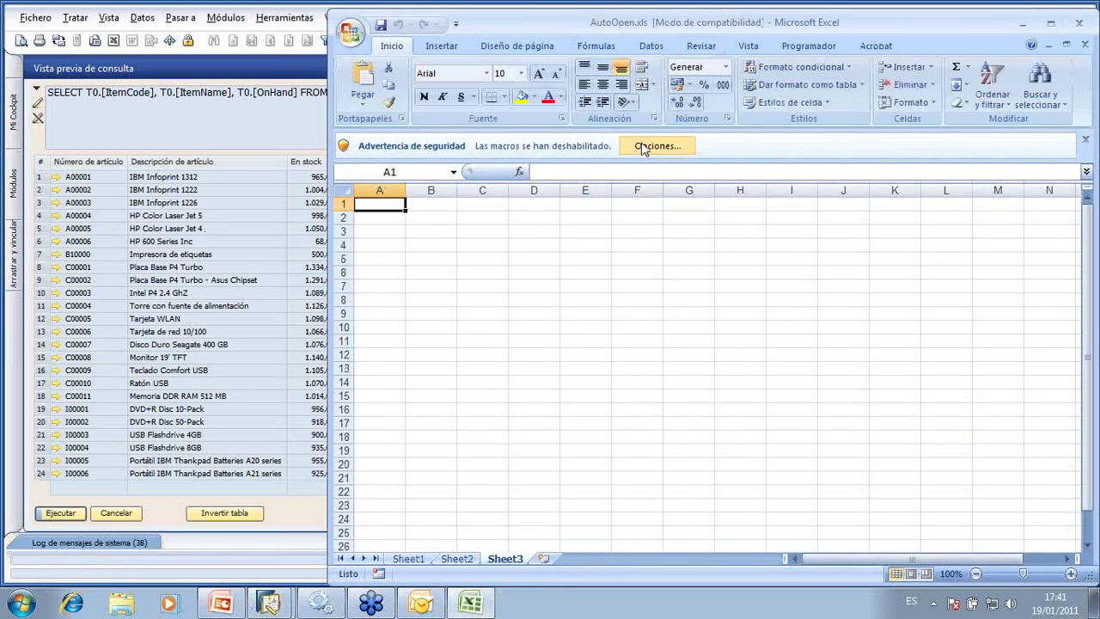
Enable the blocked macro content in Excel to load the exported stock list, and look through its rows.
left_click(643, 147)
key("Down")
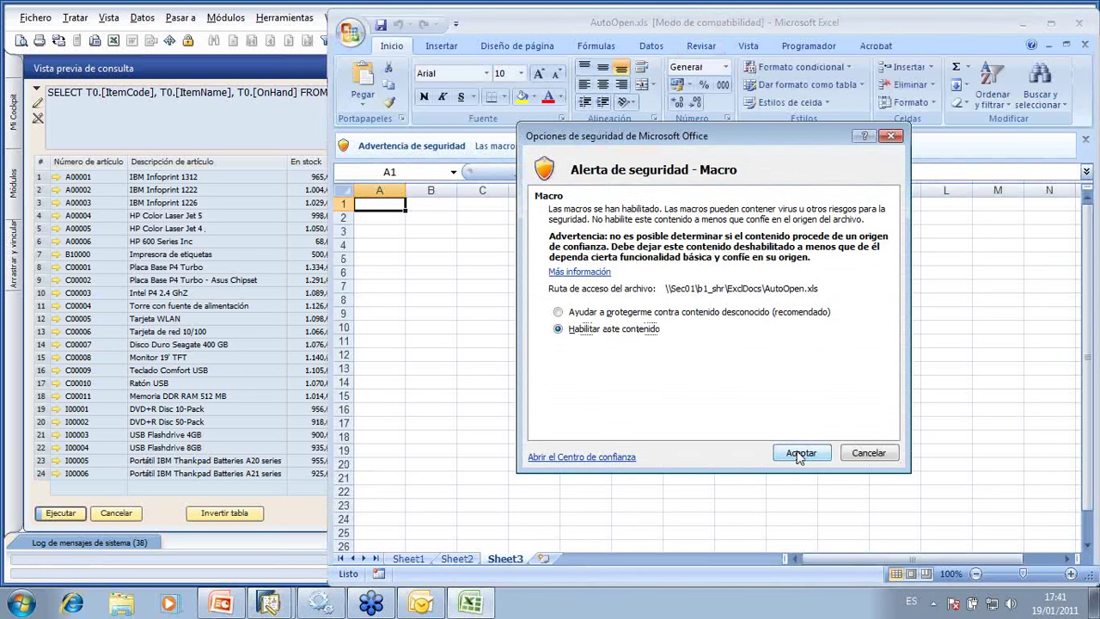
left_click(797, 452)
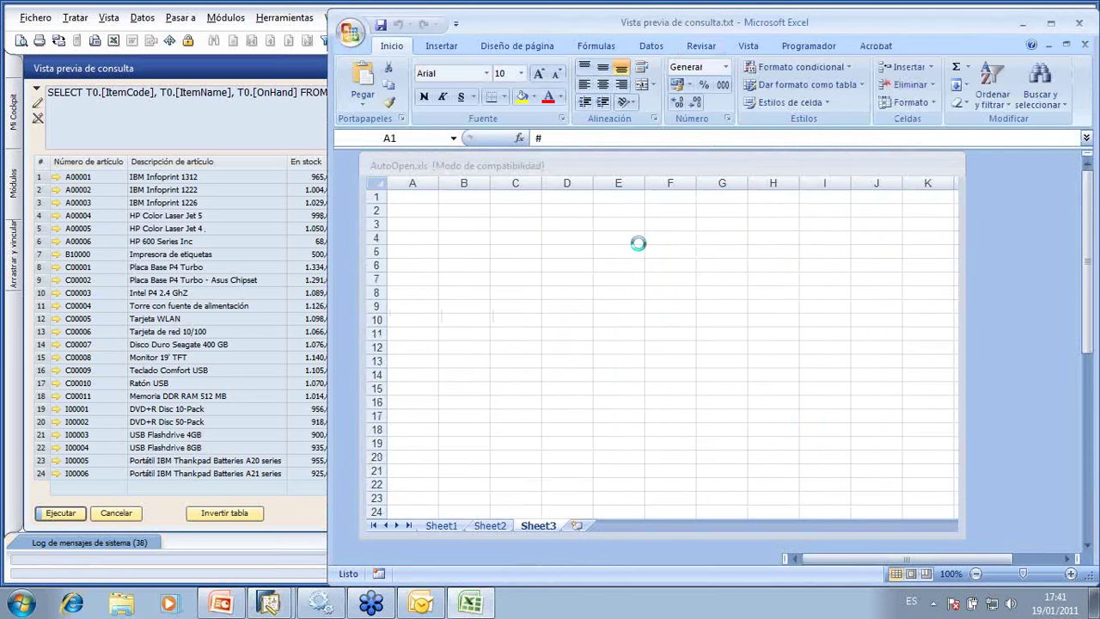
scroll(572, 325, "down", 2)
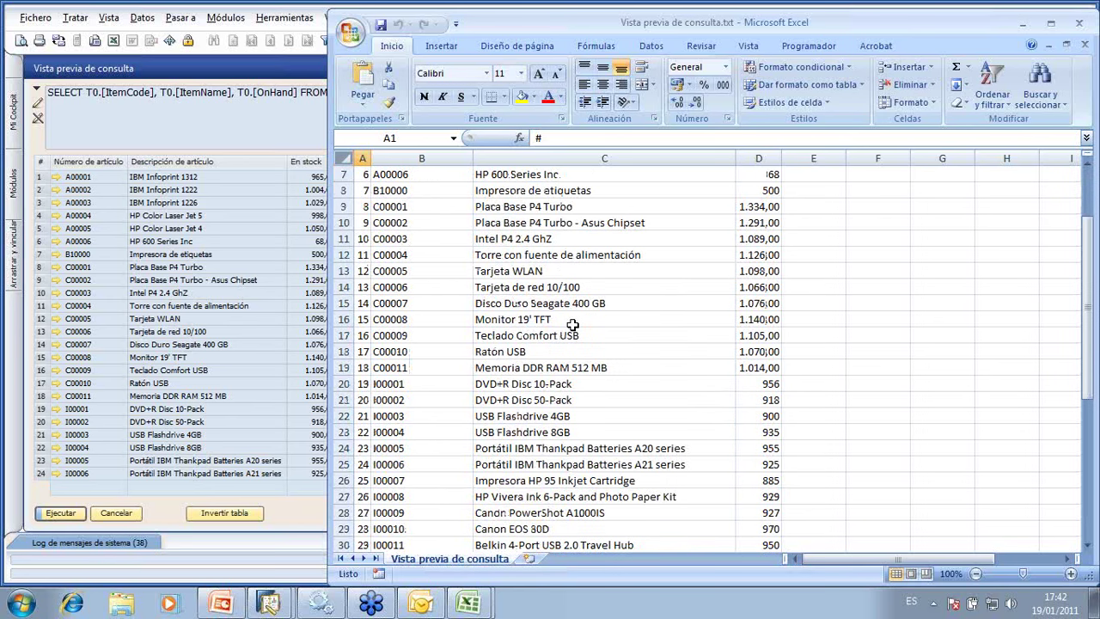
Look over the remaining rows of the exported stock list, close Excel, and close the Generador de consultas.
scroll(572, 324, "down", 9)
scroll(569, 364, "up", 6)
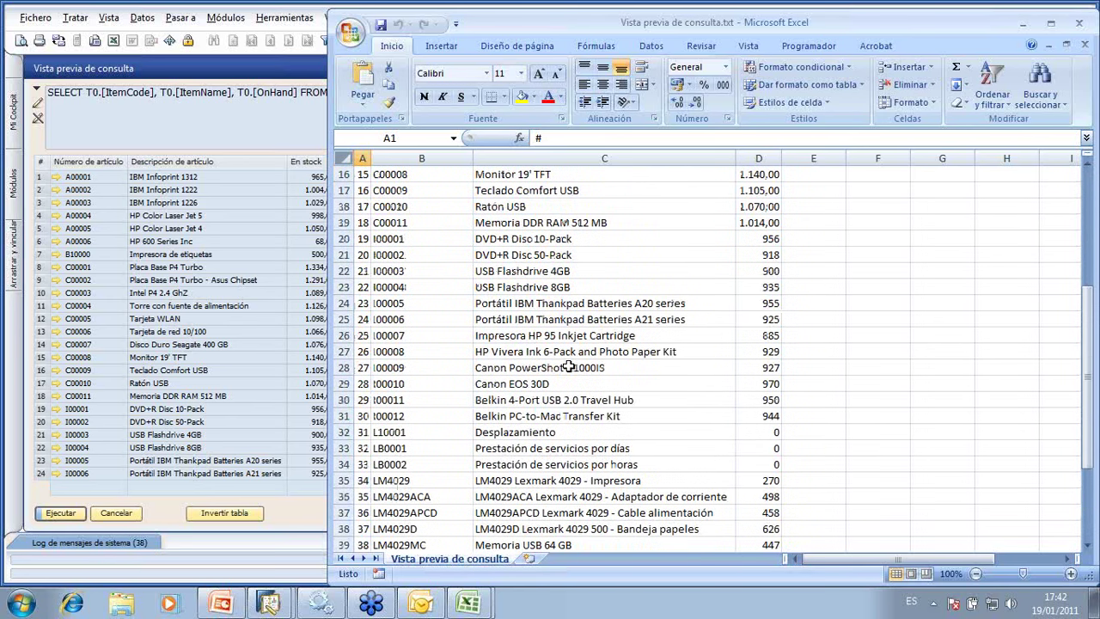
scroll(569, 367, "up", 5)
left_click_drag(981, 28, 918, 30)
left_click(1014, 25)
left_click(579, 341)
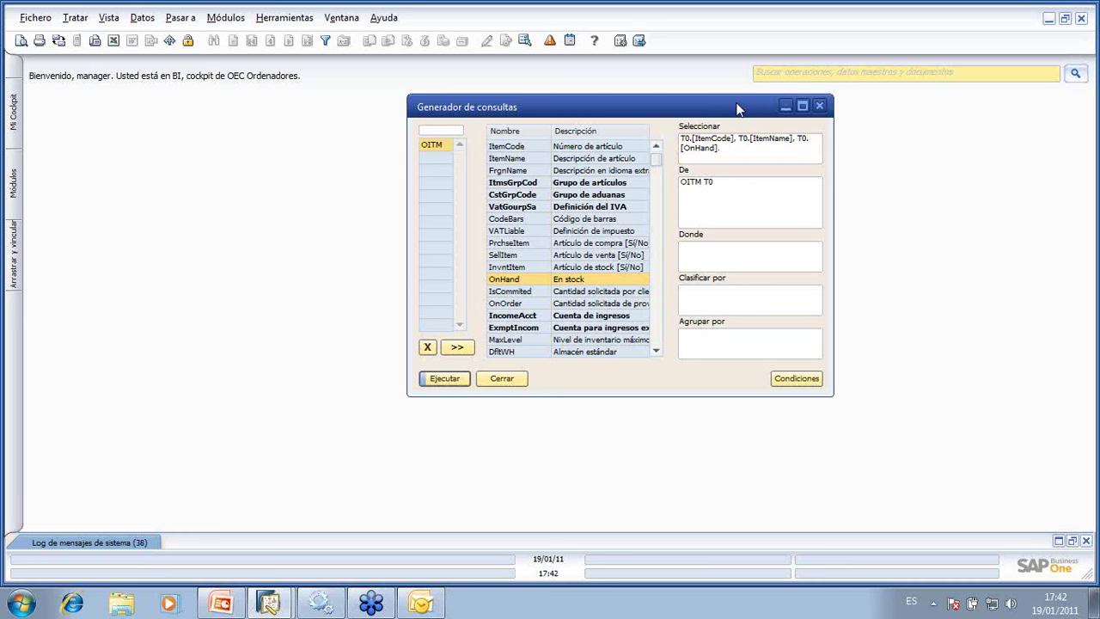
key("Escape")
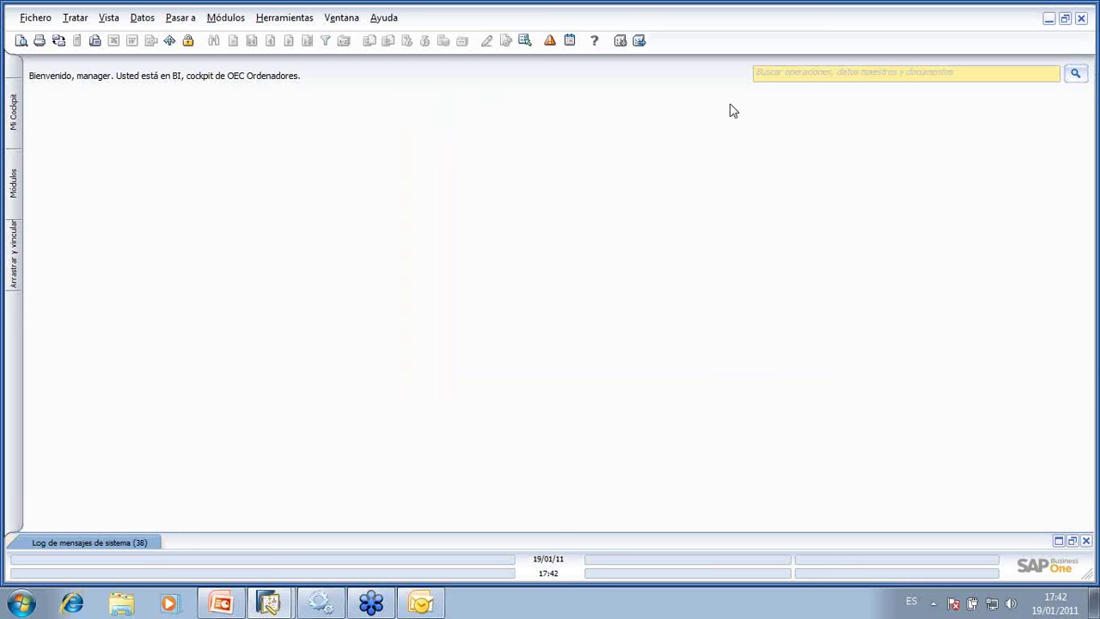
Start the Asistente consulta query wizard and proceed to its table selection.
left_click(299, 23)
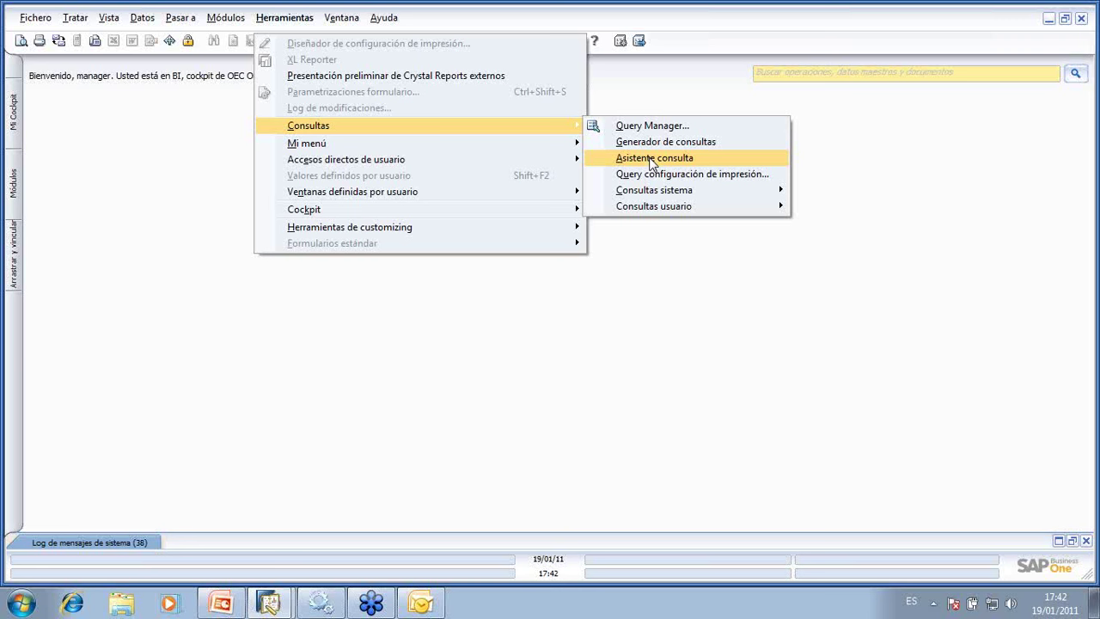
left_click(653, 160)
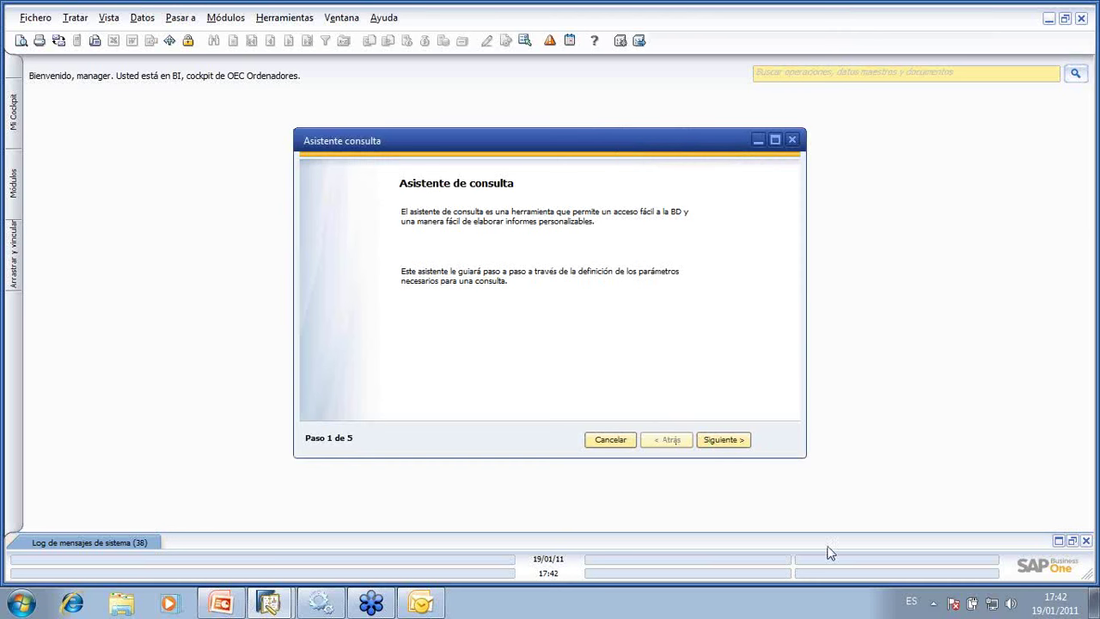
left_click(731, 441)
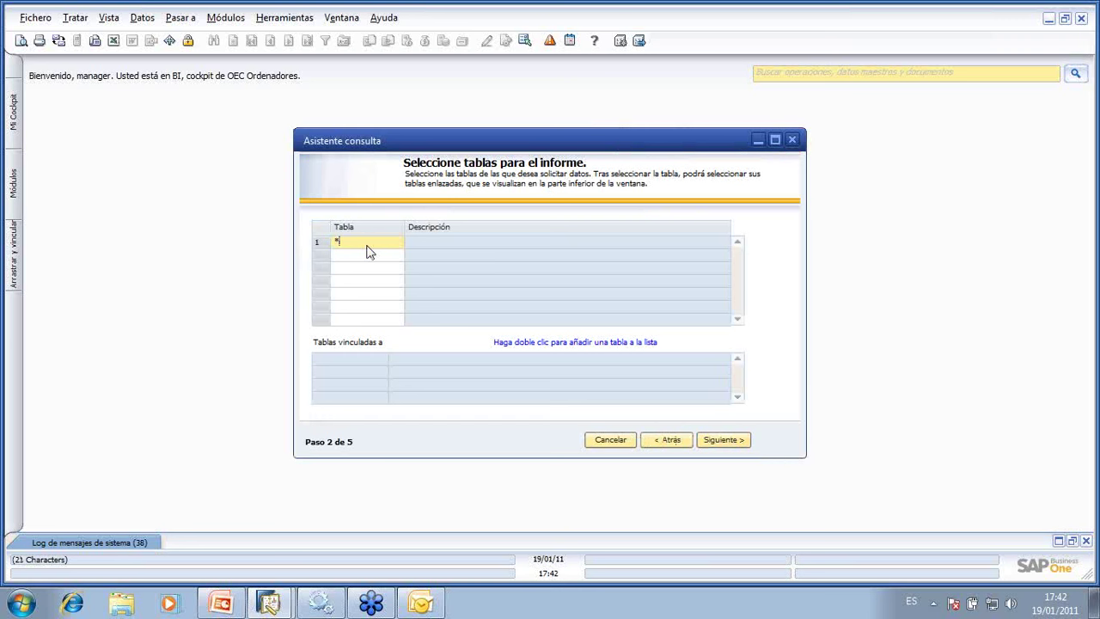
Find the table by the description "art", choose OITM (Artículos) as the report's table, and continue to field selection.
key("Tab")
type("artic")
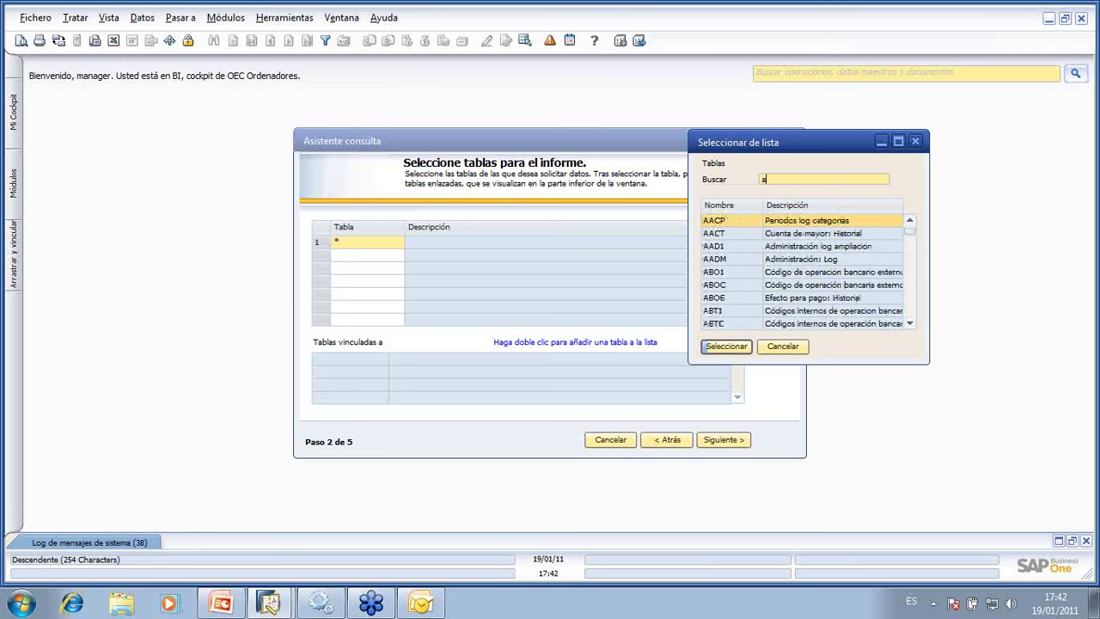
left_click(818, 204)
key("BackSpace")
key("BackSpace")
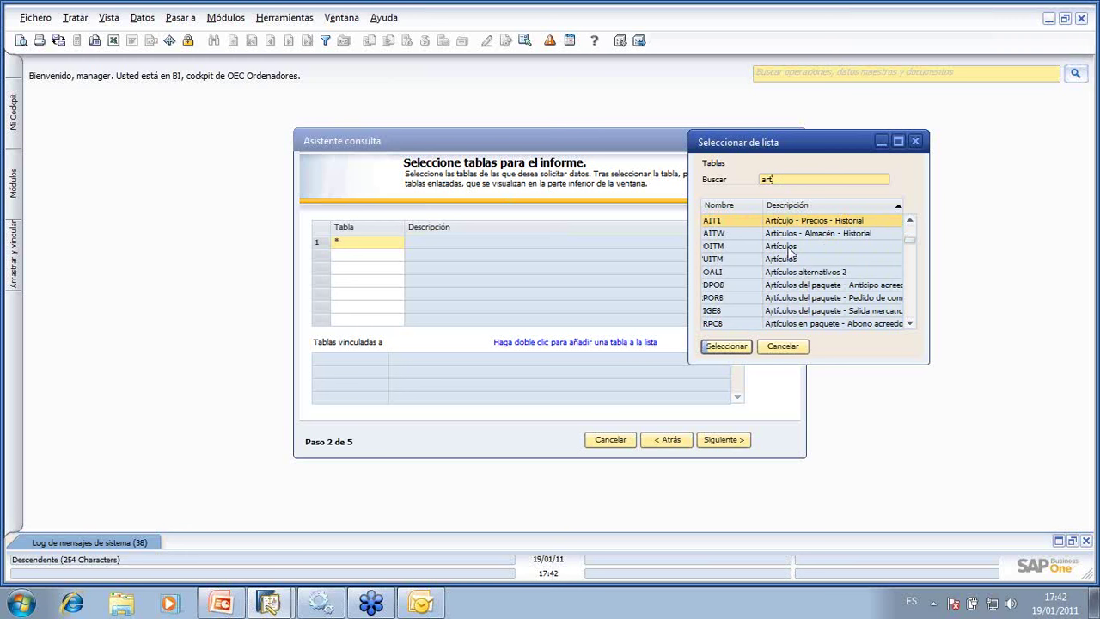
left_click(788, 247)
left_click(784, 259)
left_click(715, 247)
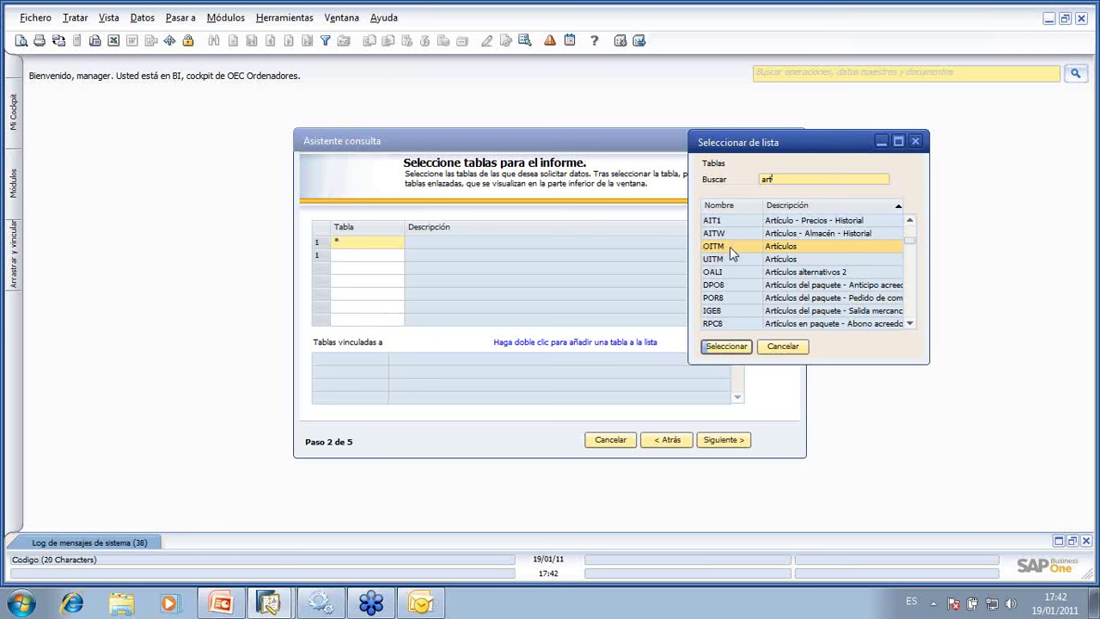
double_click(730, 247)
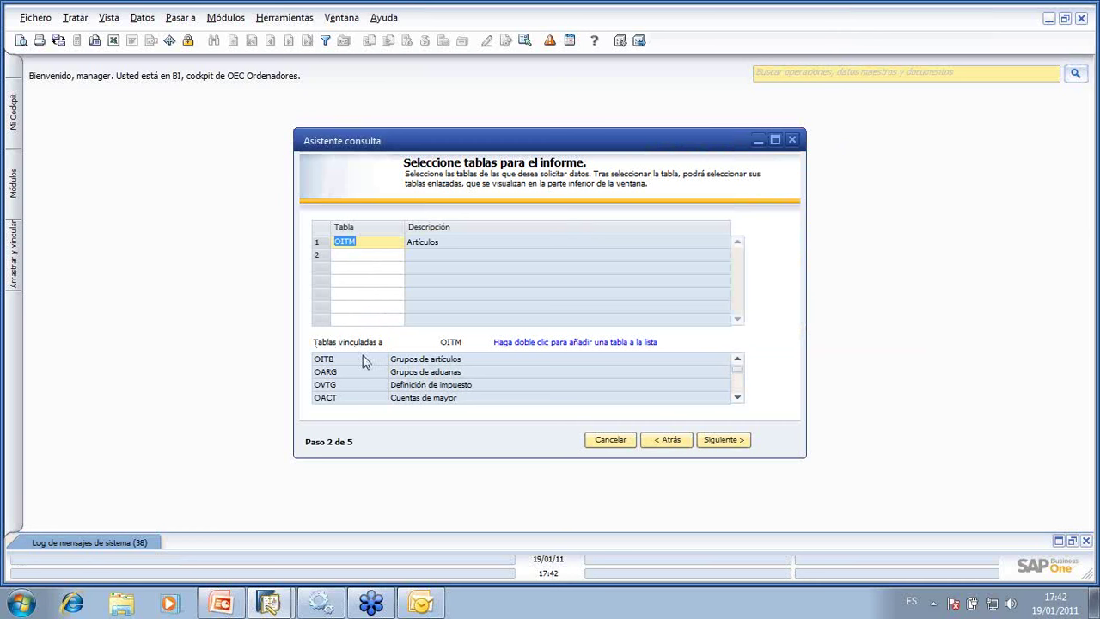
left_click(724, 439)
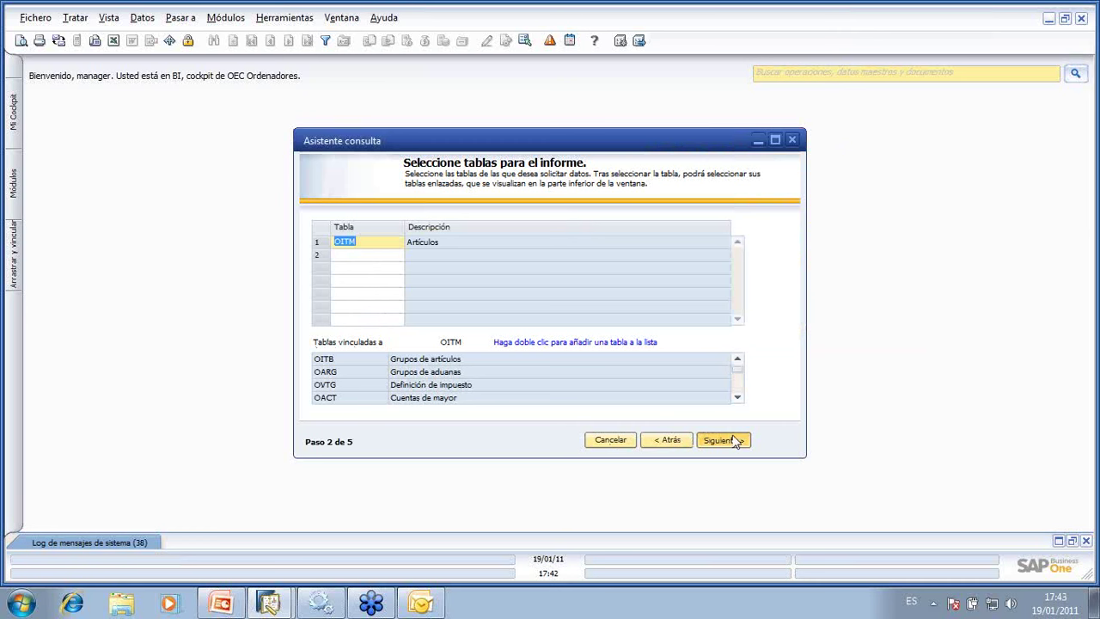
Add the ItemCode (Número de artículo) field from the Artículos table as the first report column.
left_click(436, 243)
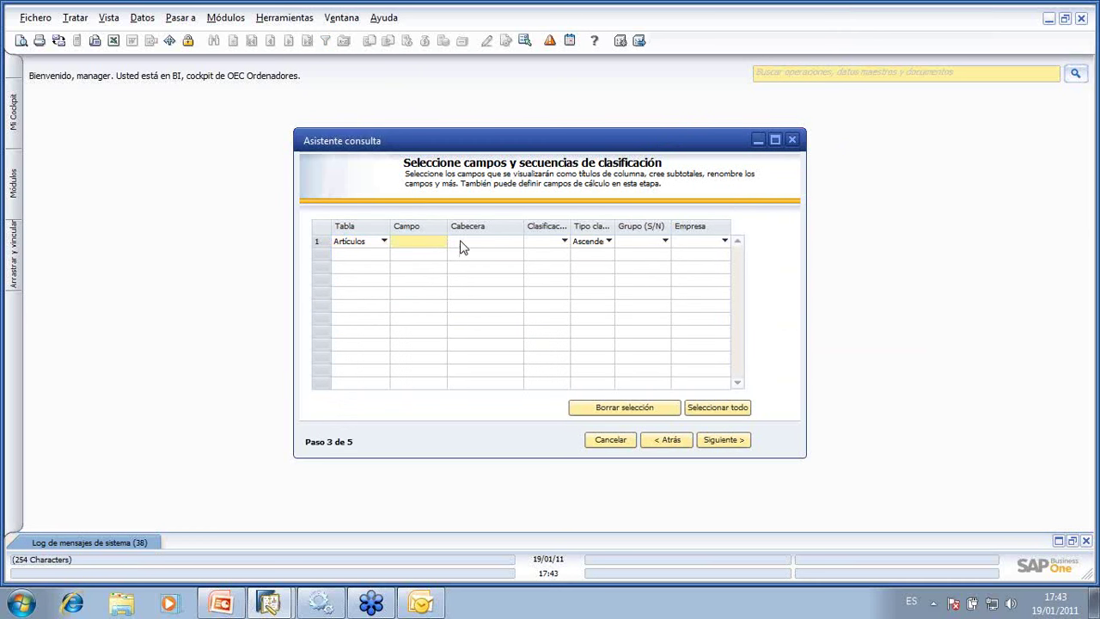
type("*")
key("Tab")
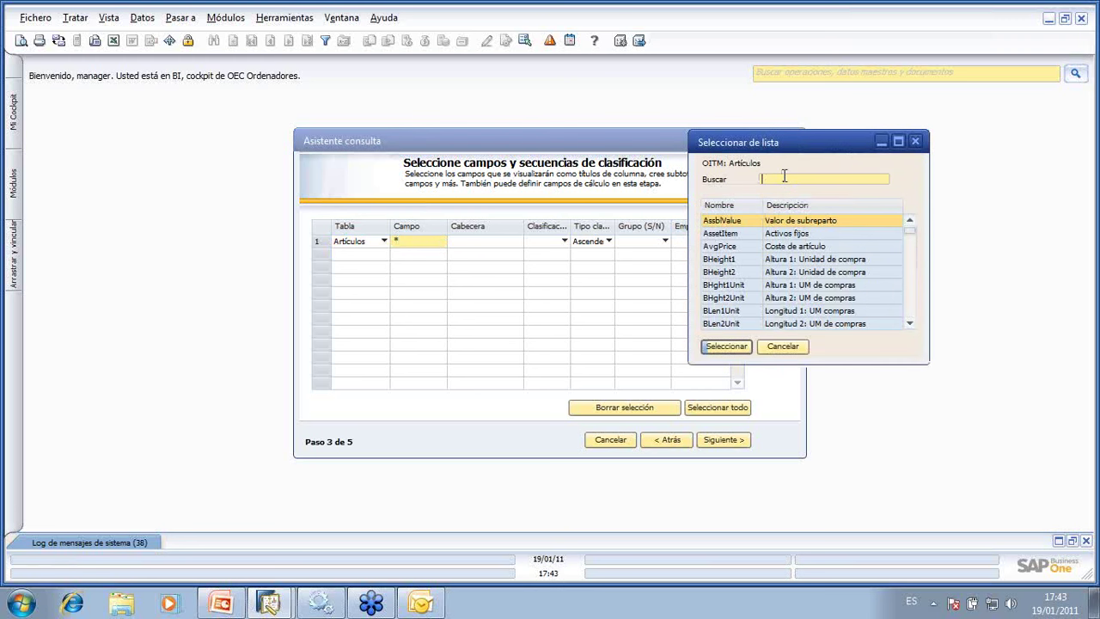
left_click(786, 205)
type("nom")
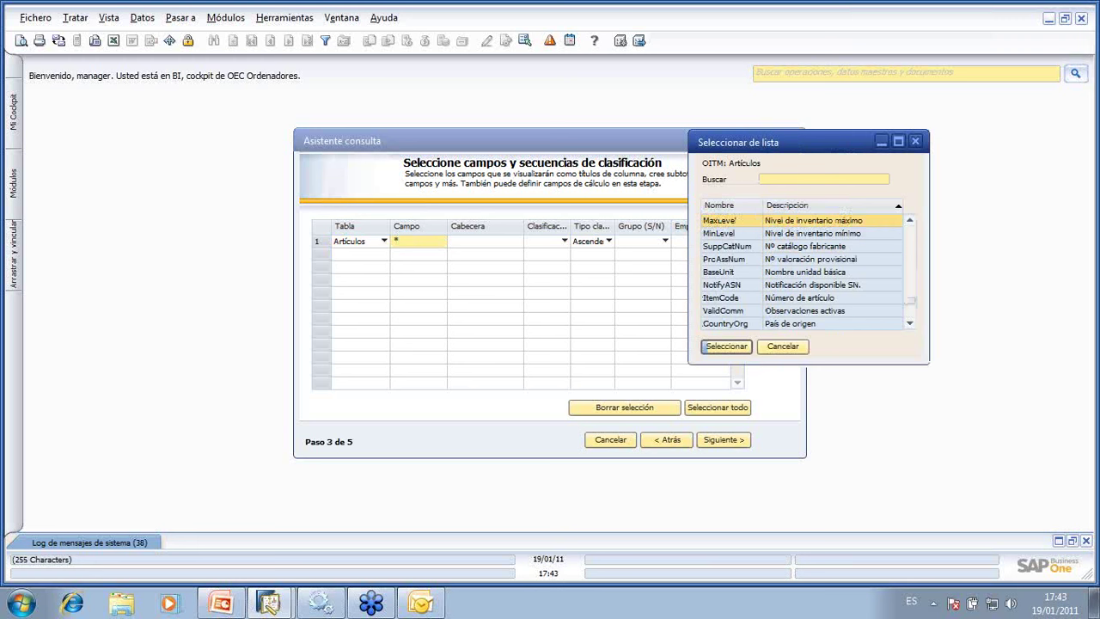
double_click(808, 247)
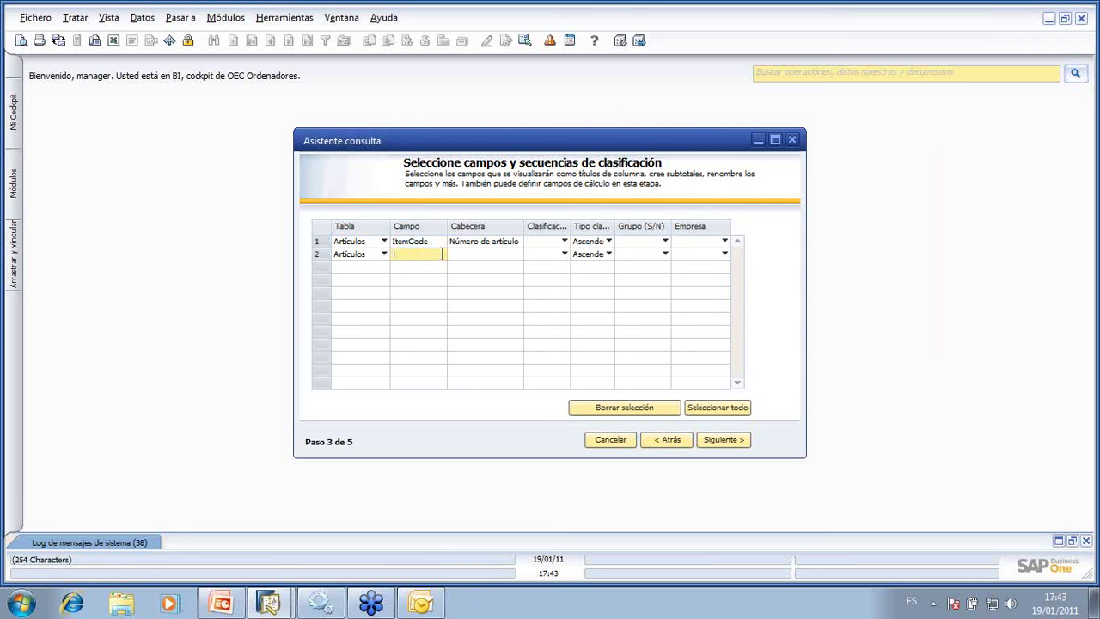
Find the field described as "en st" and add OnHand (En stock) as the second report column.
type("*")
key("Tab")
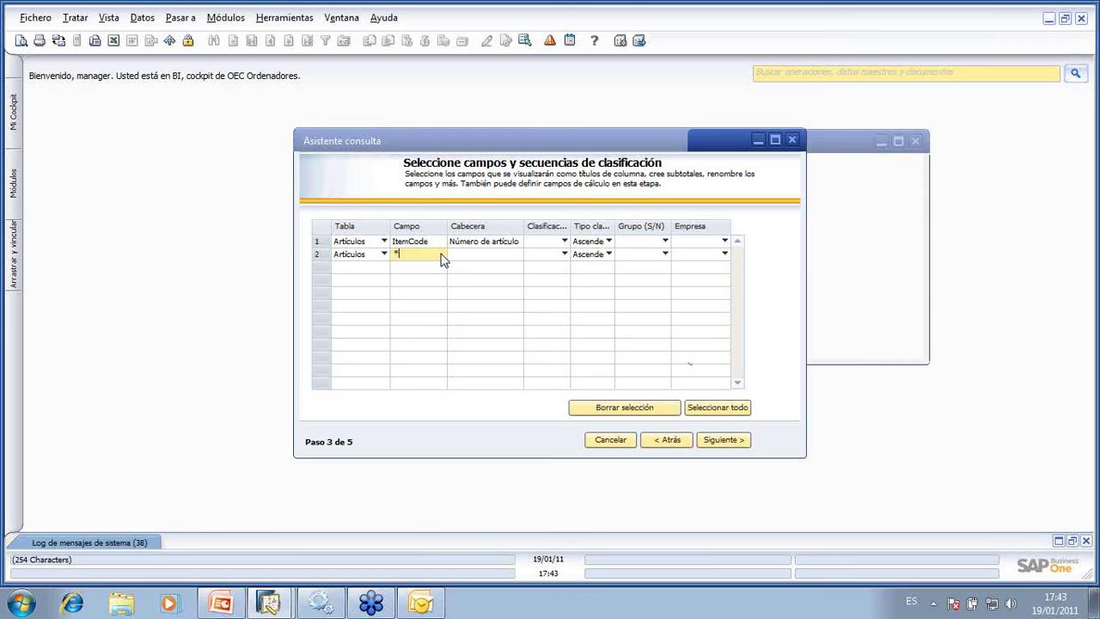
type("en")
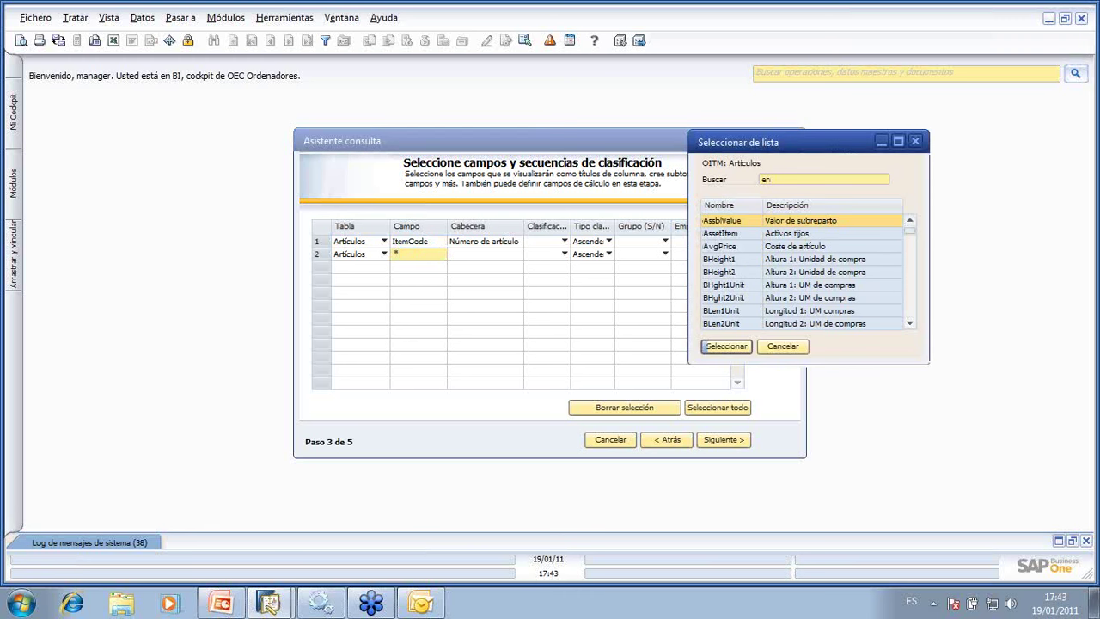
type(" s")
key("BackSpace")
key("BackSpace")
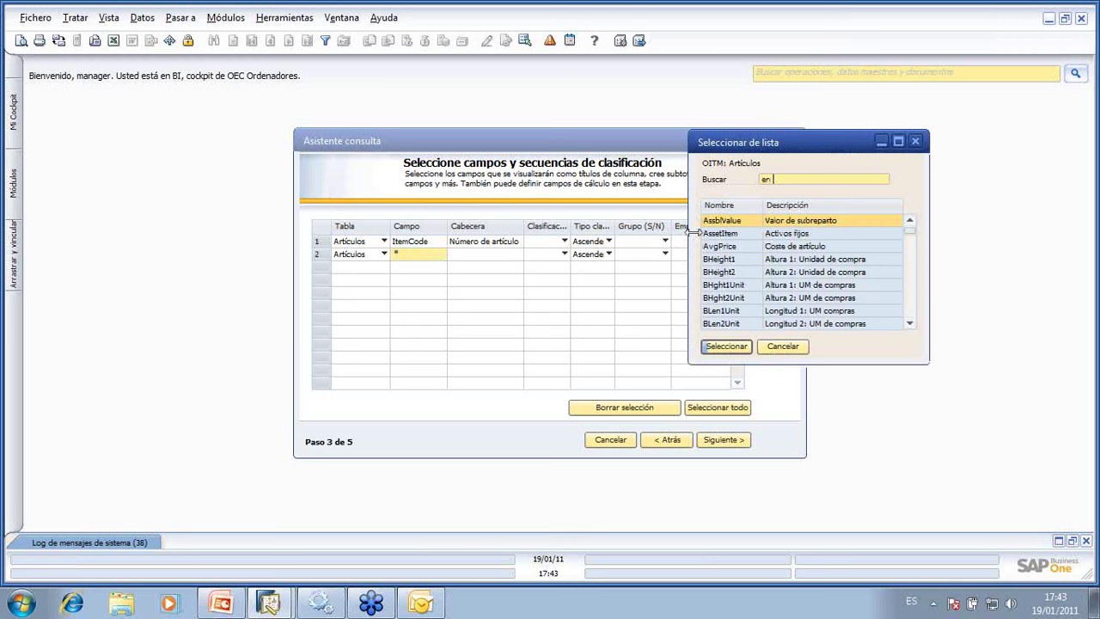
left_click(786, 205)
double_click(767, 179)
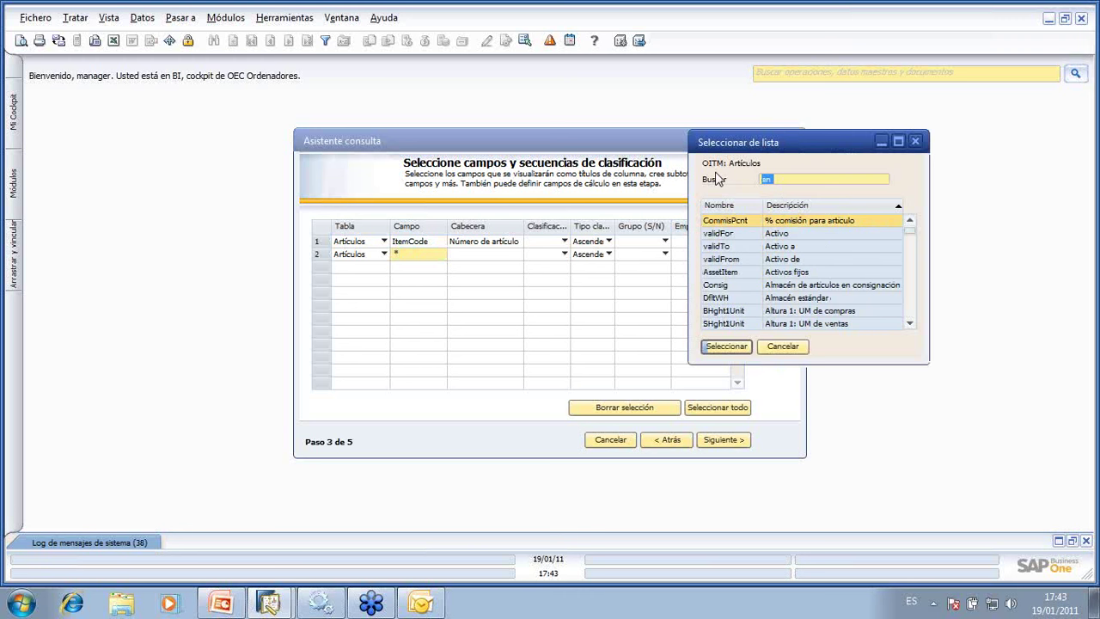
type("en")
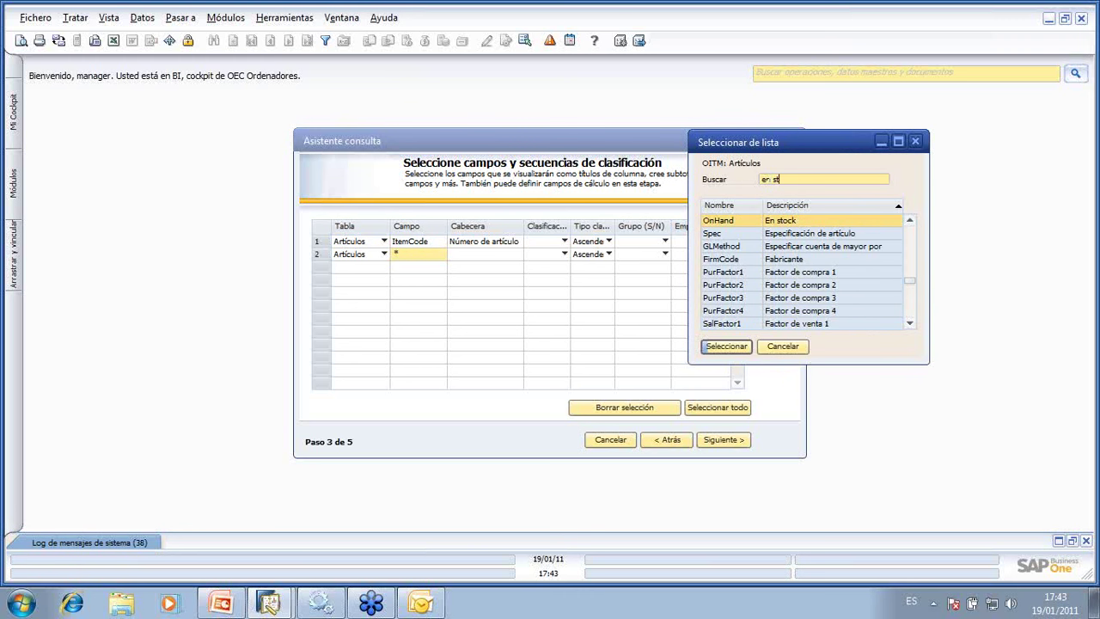
double_click(776, 222)
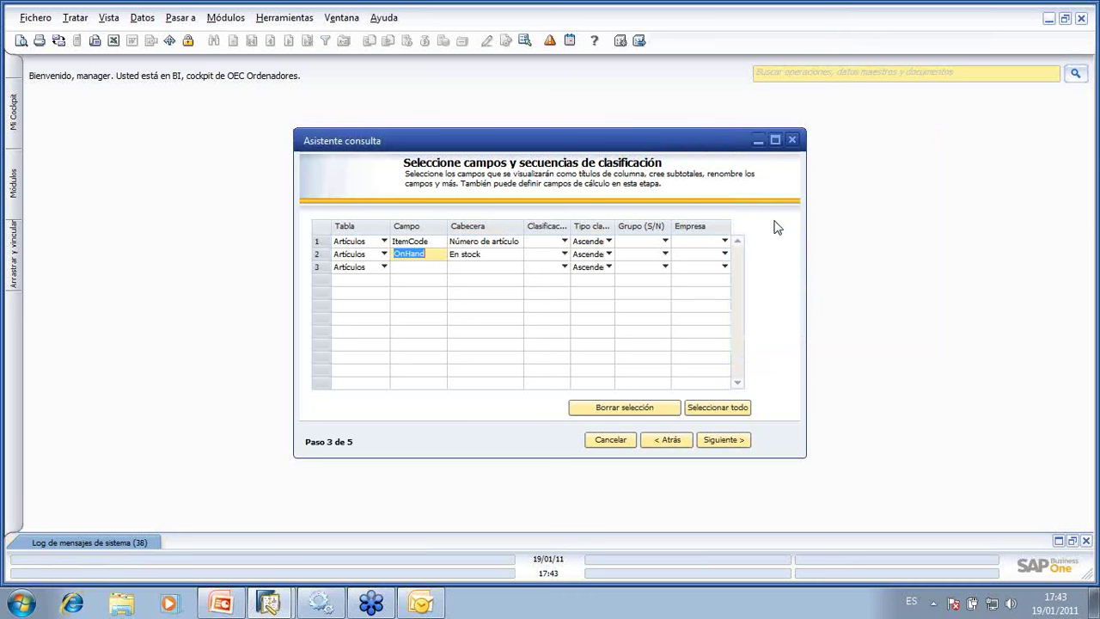
Finish the wizard without any conditions to run the query, review the stock per item, and close the preview.
left_click(721, 442)
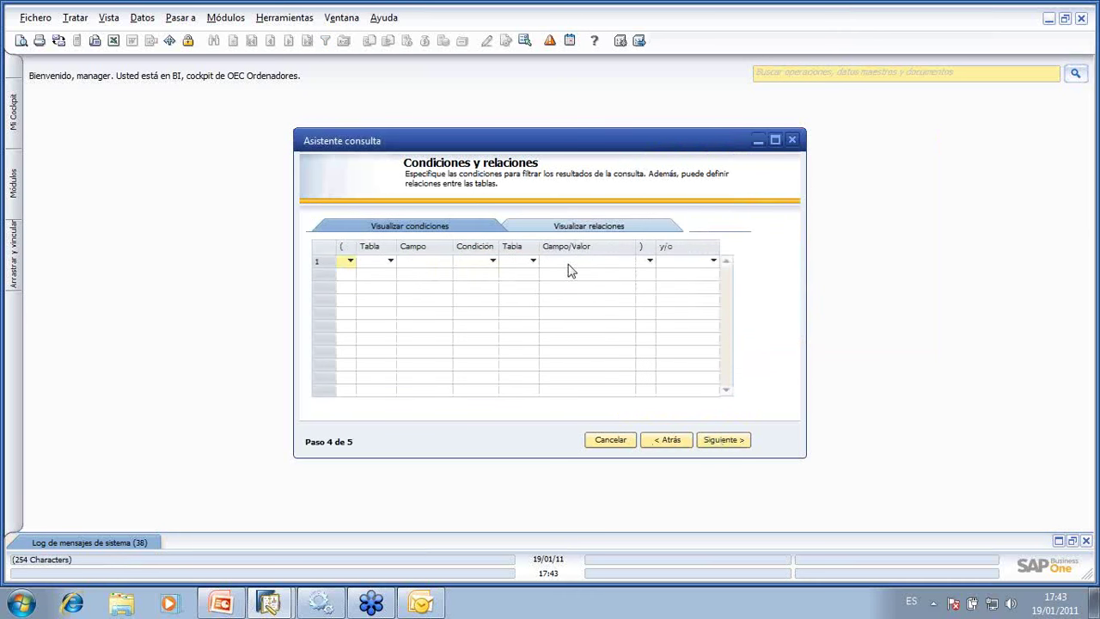
left_click(721, 440)
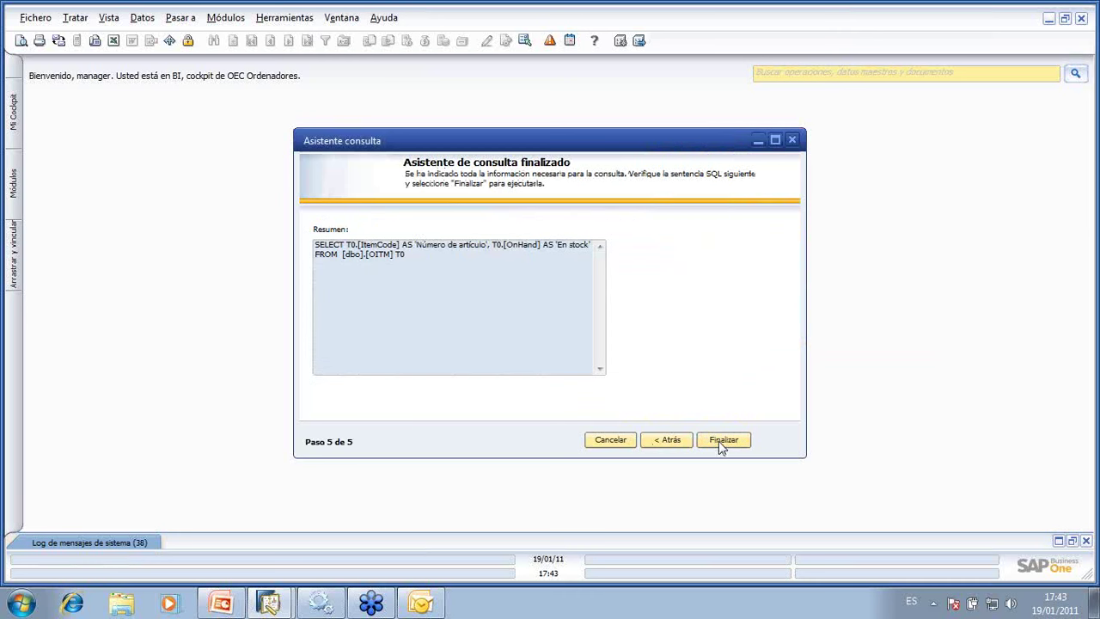
left_click(740, 446)
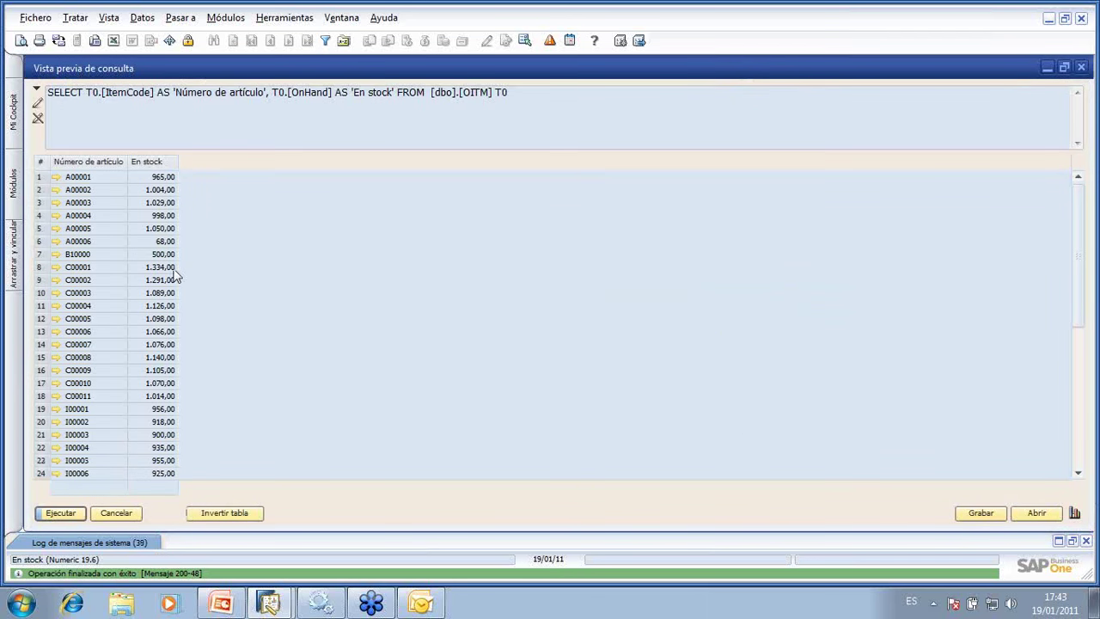
key("Escape")
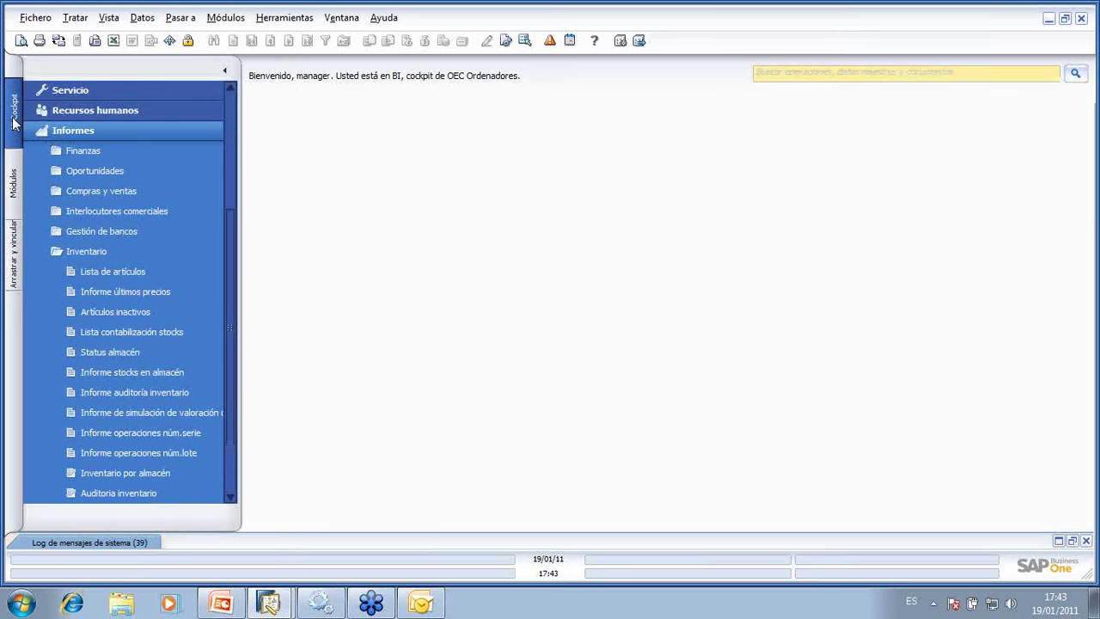
View the Inicio cockpit, return to the BI cockpit, and add the Navegador Web widget to it.
left_click(12, 124)
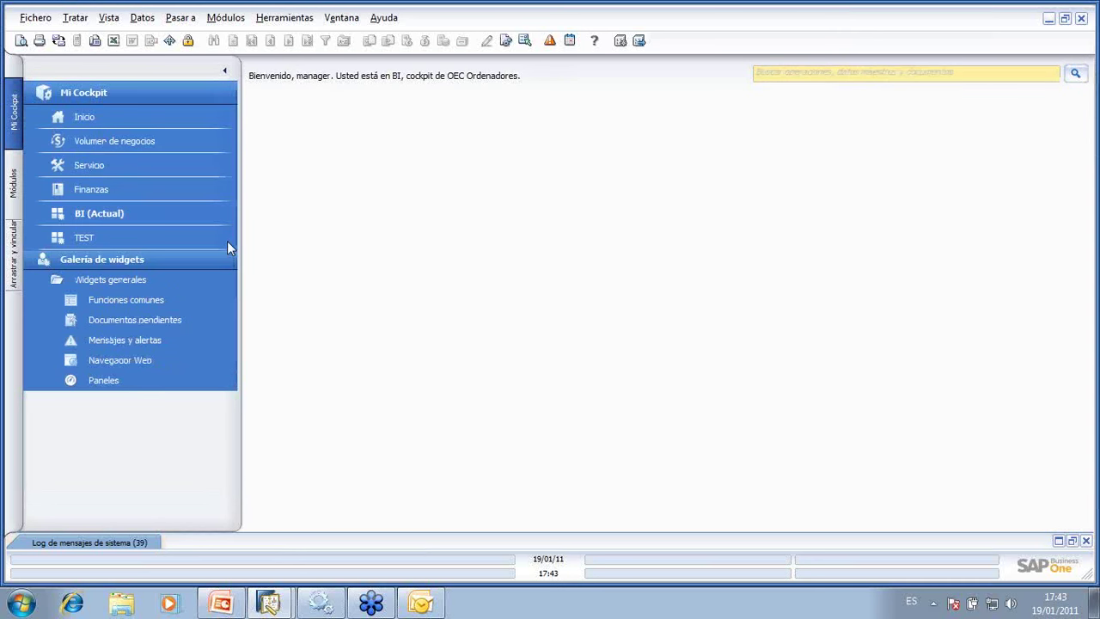
left_click(97, 119)
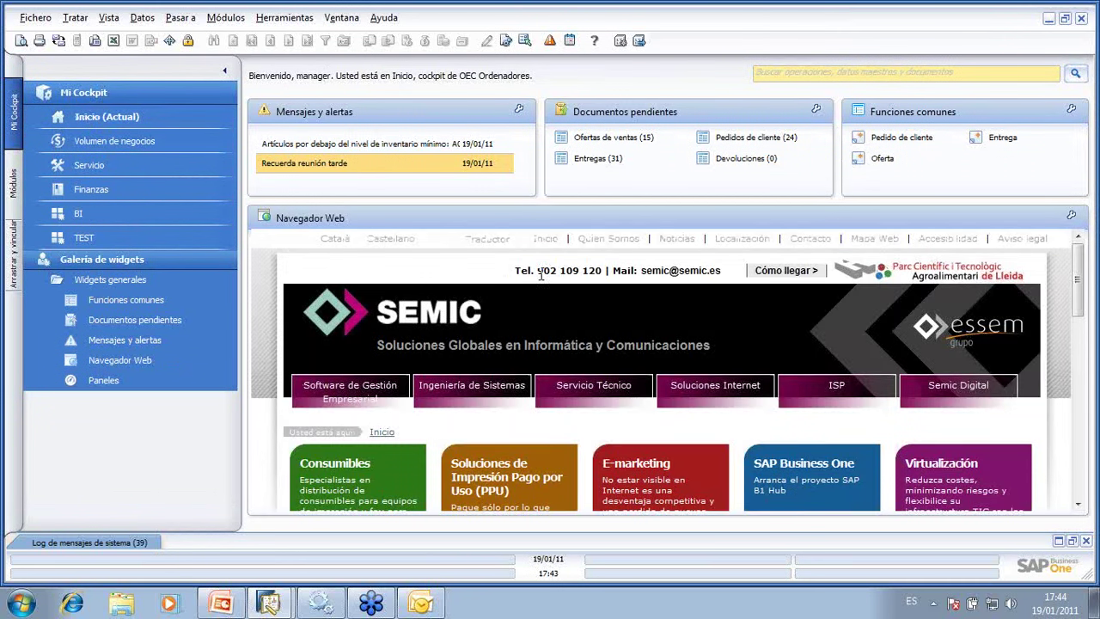
left_click(81, 213)
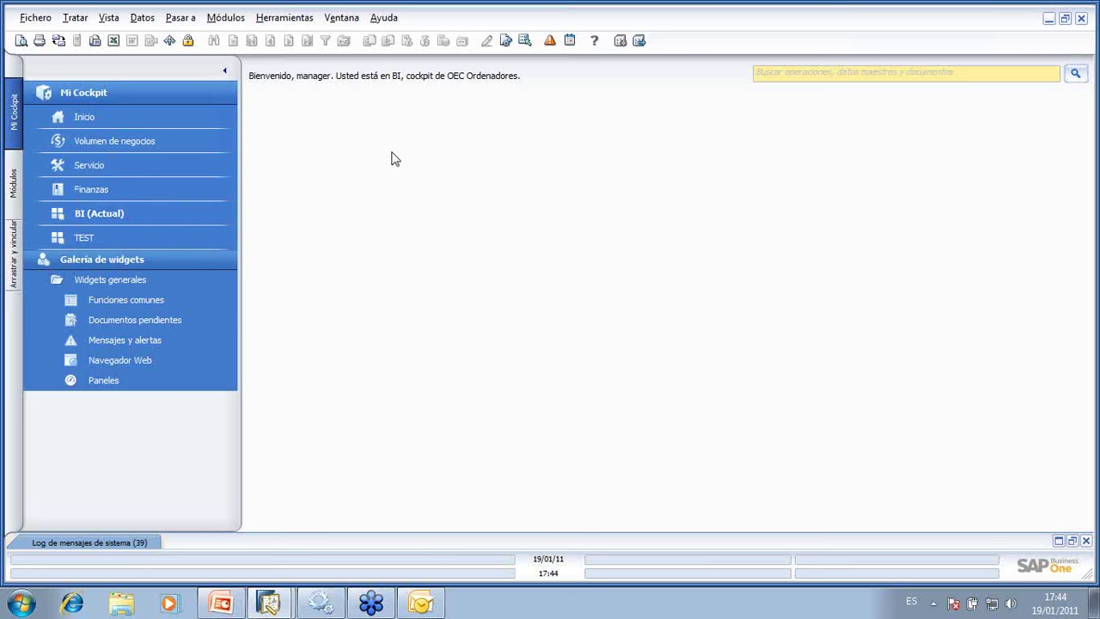
double_click(129, 360)
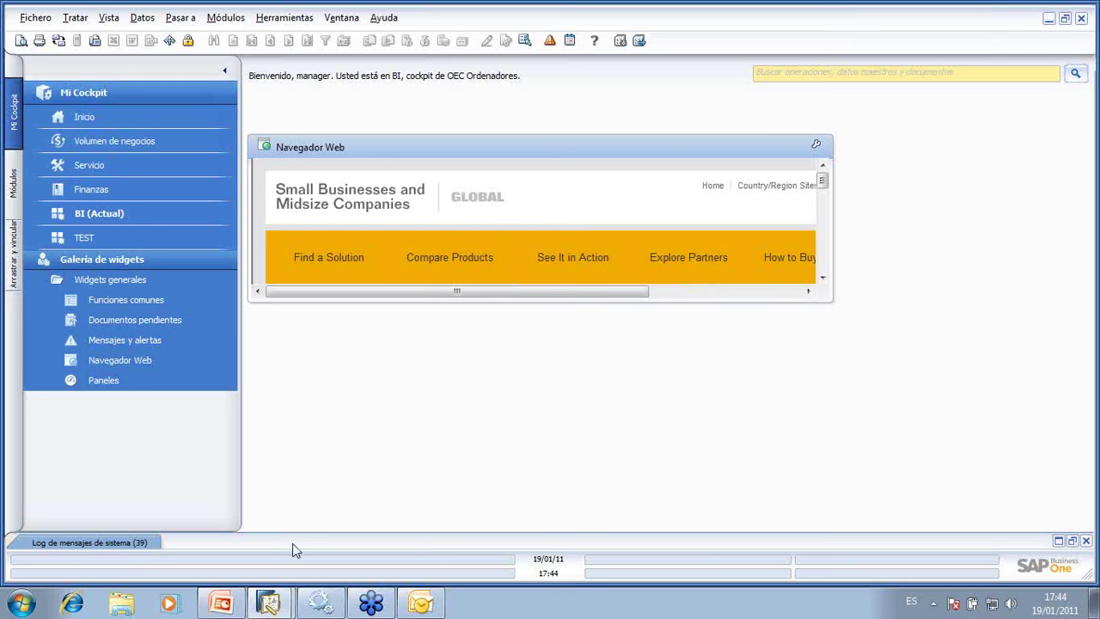
Check the SAP Business One Integration Service in the Windows Servicios console, and put the console away.
left_click(322, 606)
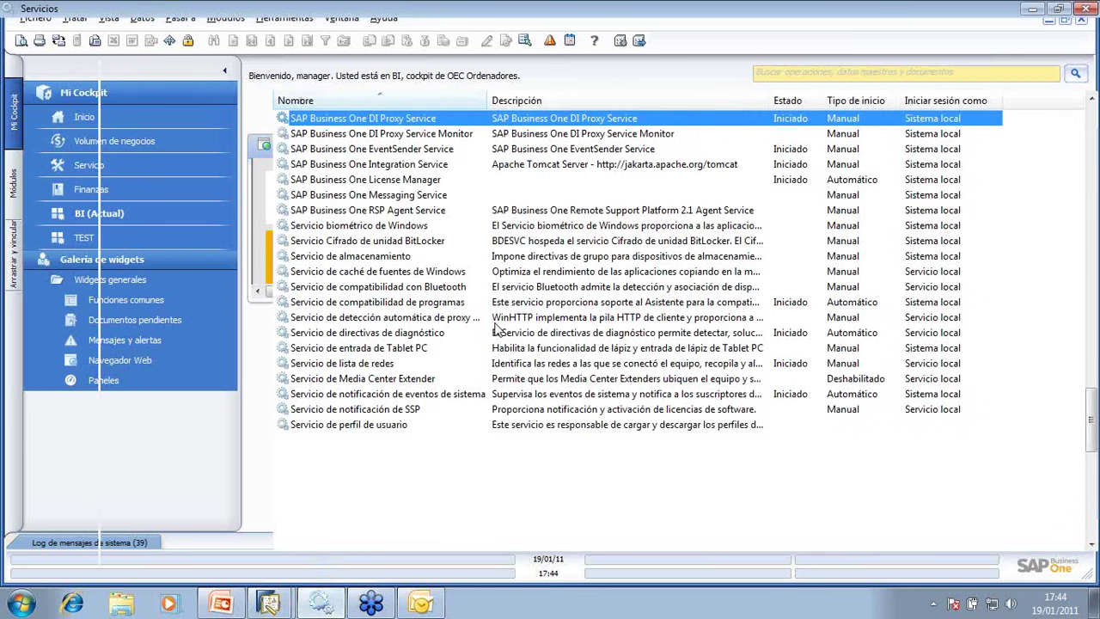
left_click(379, 167)
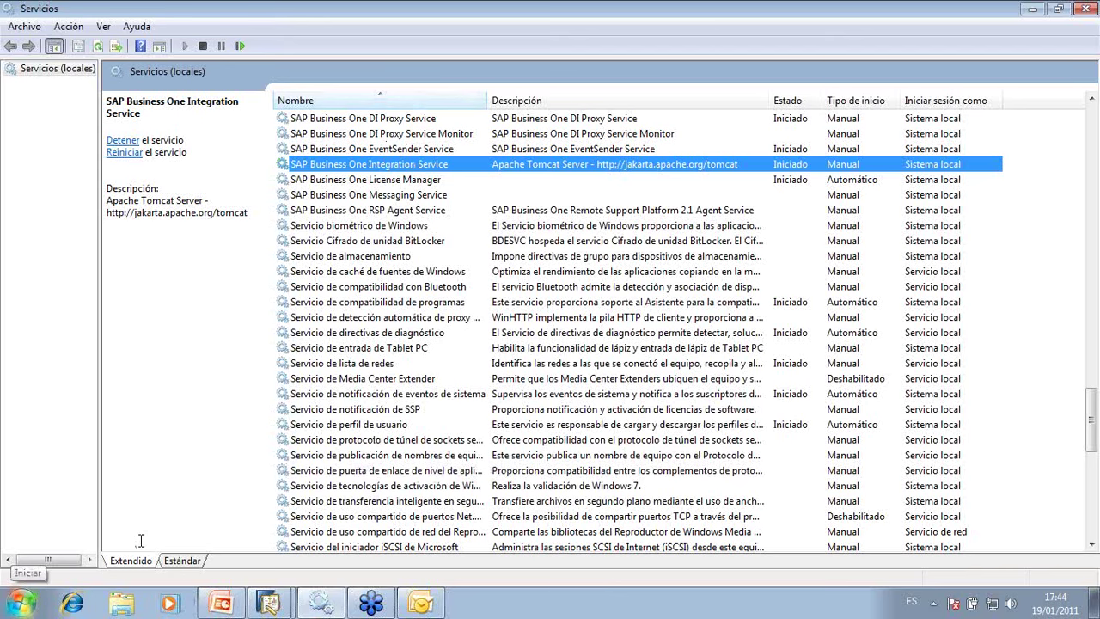
left_click(1032, 10)
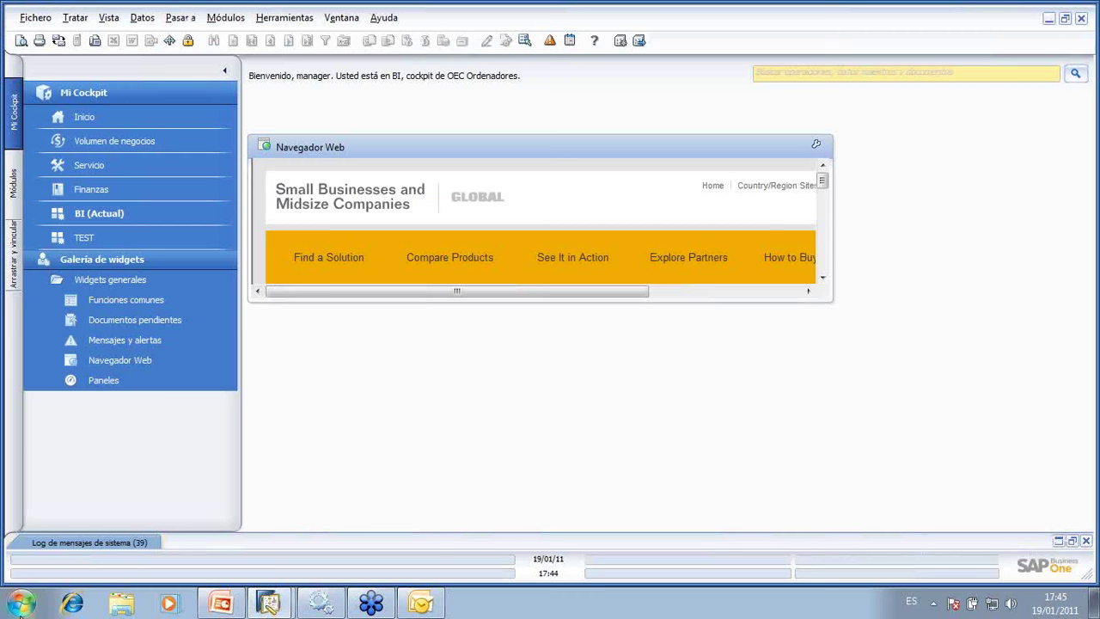
Open the Integration framework for SAP Business One administration page from the Integration solution for SAP Business One program group.
key("super")
left_click(51, 530)
left_click(95, 499)
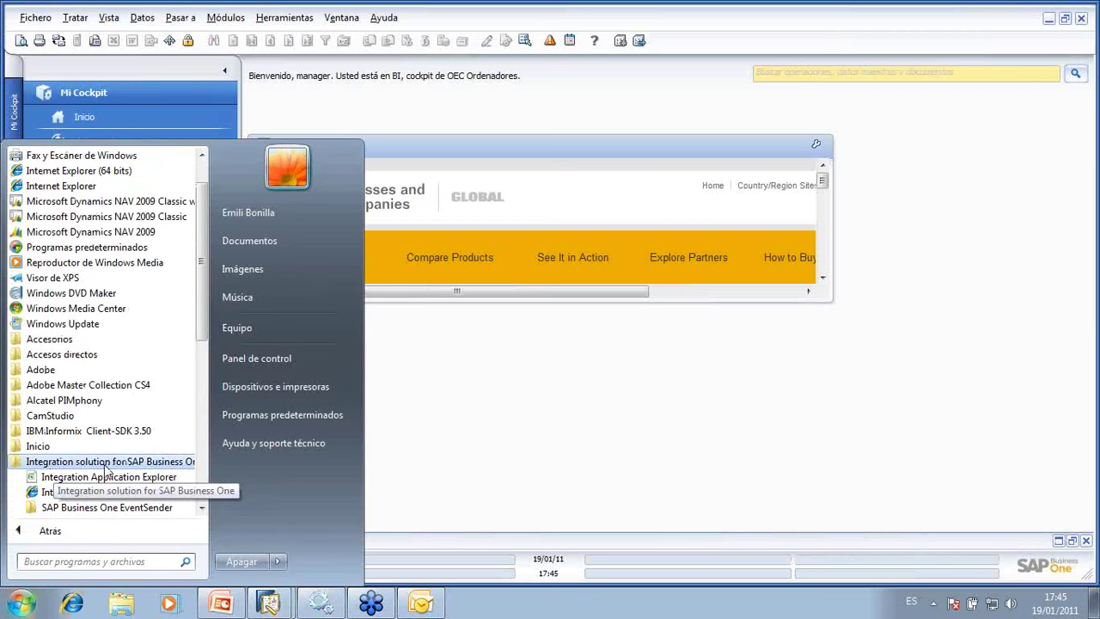
left_click(78, 495)
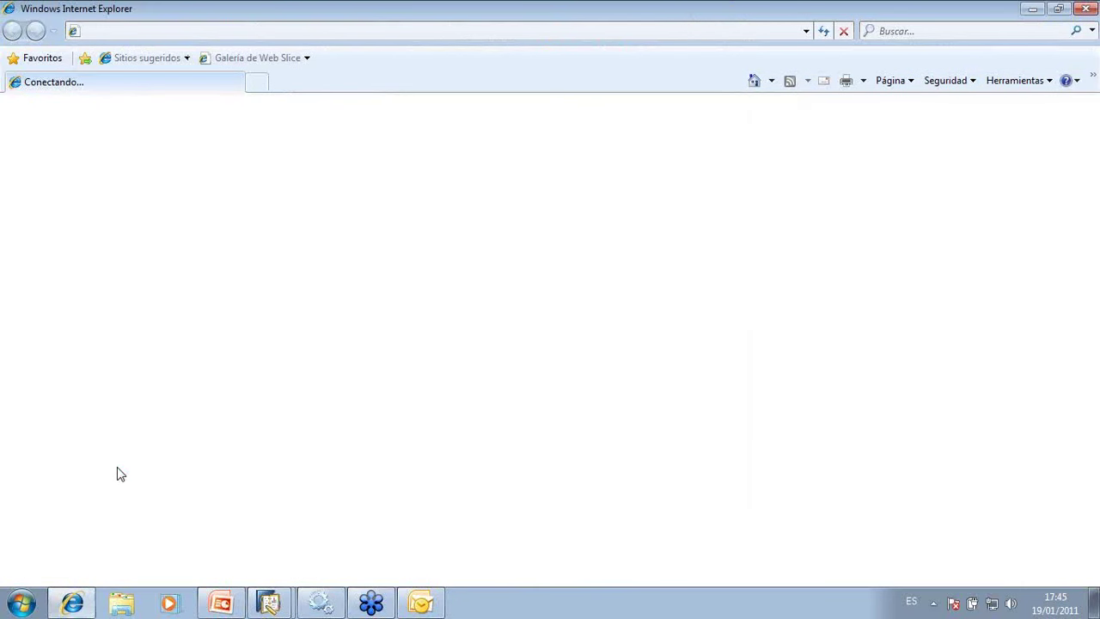
left_click(234, 225)
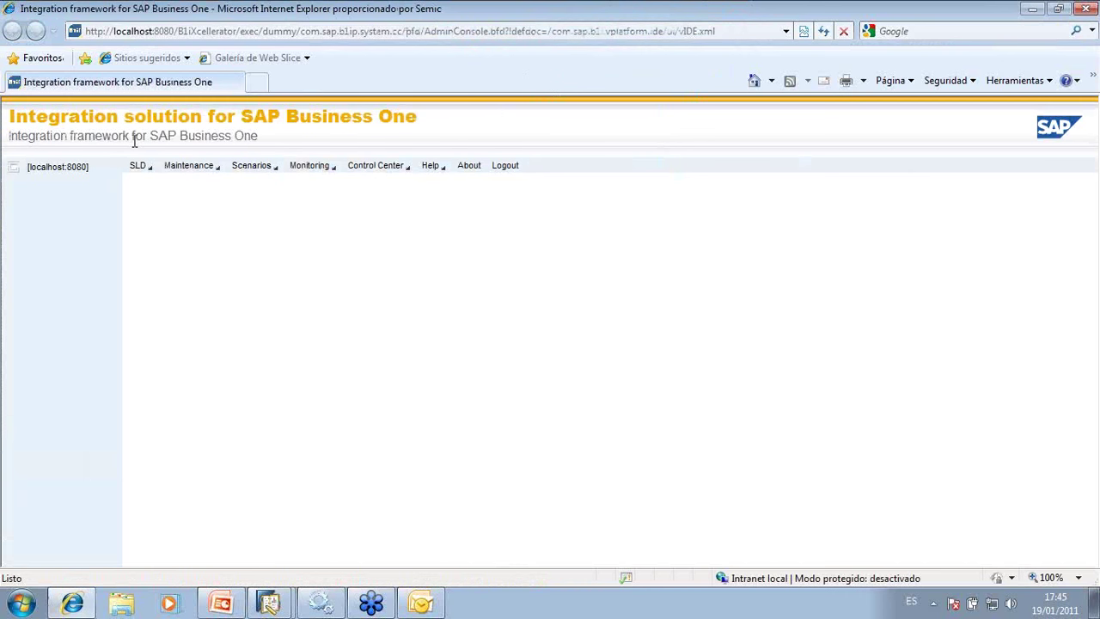
left_click_drag(11, 117, 412, 119)
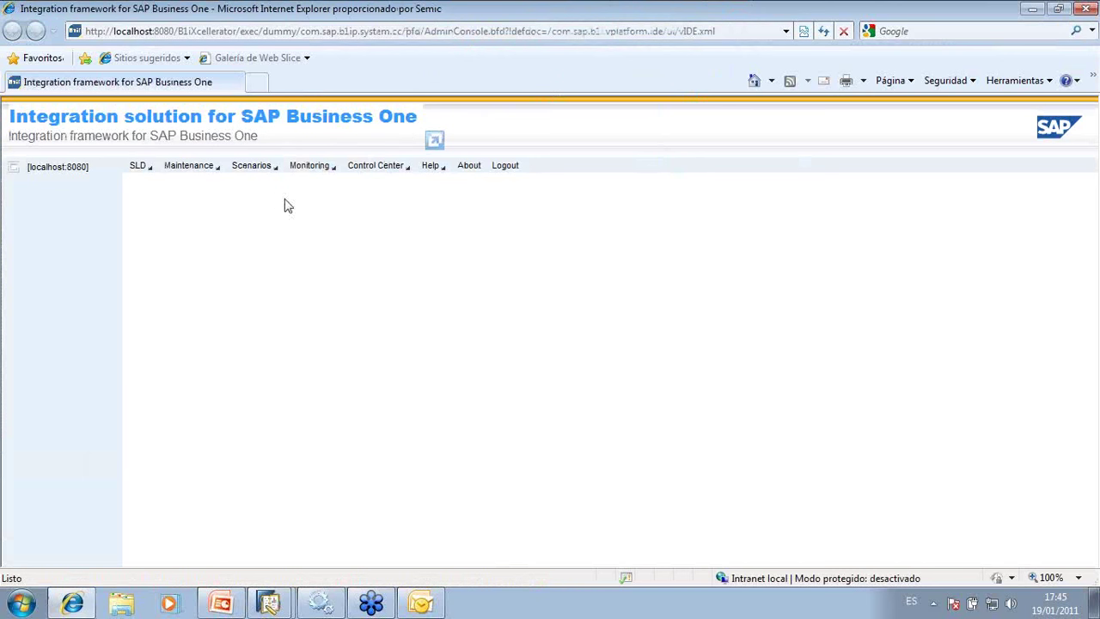
left_click(185, 135)
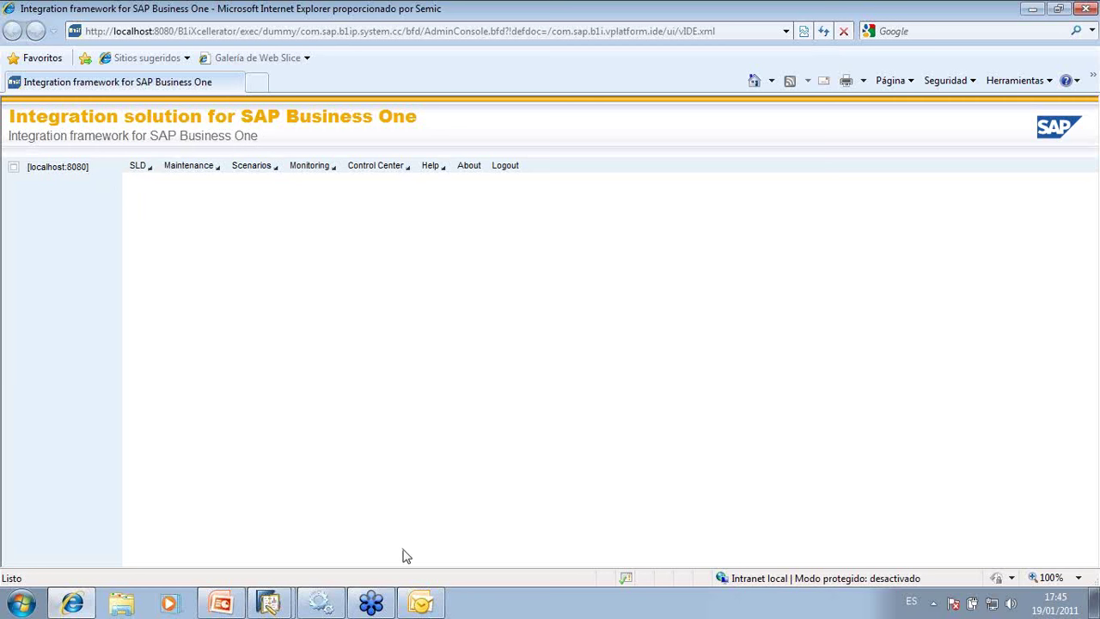
Switch to the SAP Business One window with the TEST cockpit and display the Volumen de negocios cockpit.
mouse_move(268, 604)
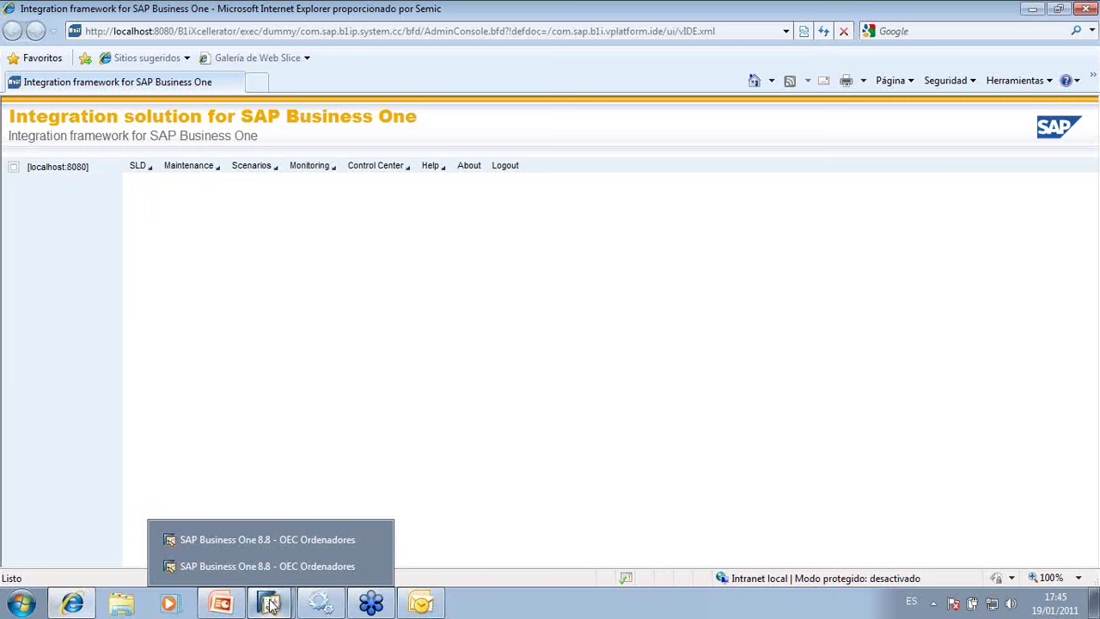
left_click(287, 541)
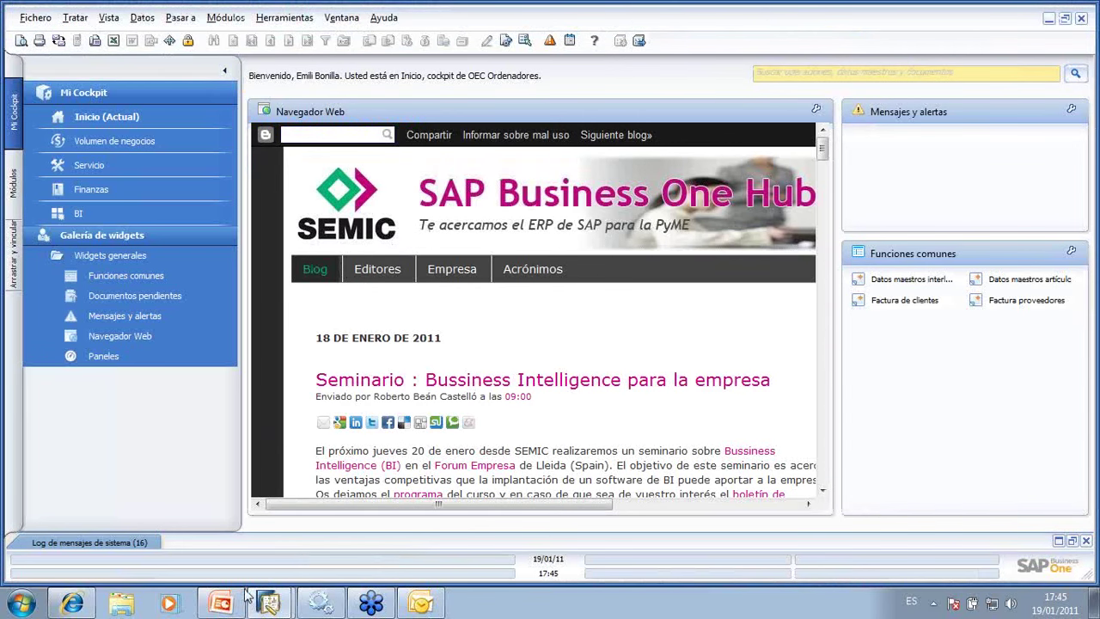
mouse_move(277, 589)
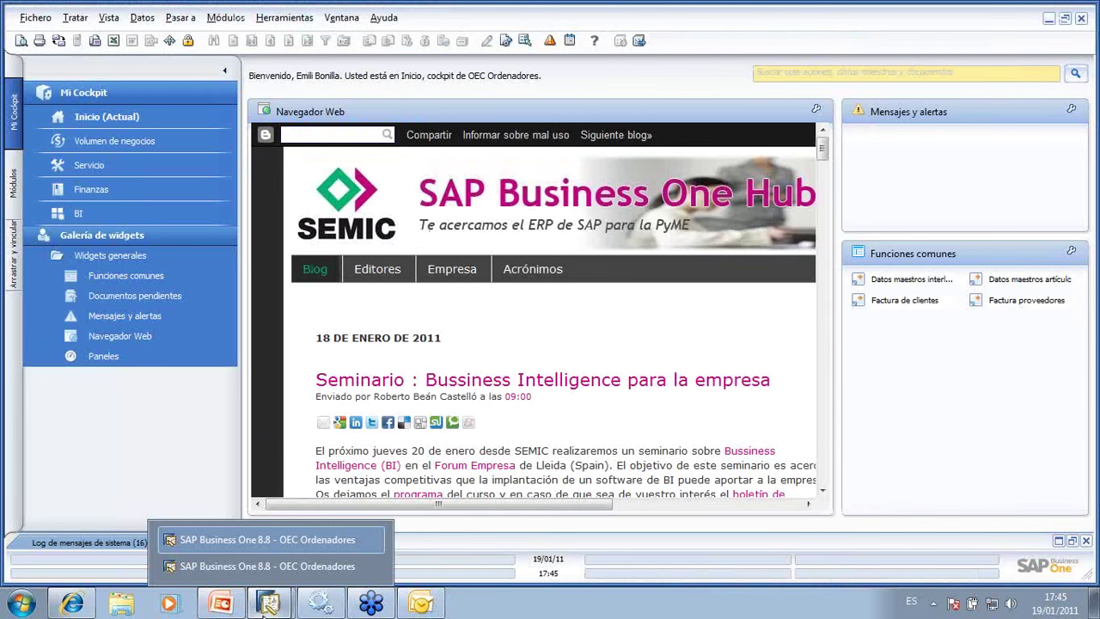
left_click(282, 567)
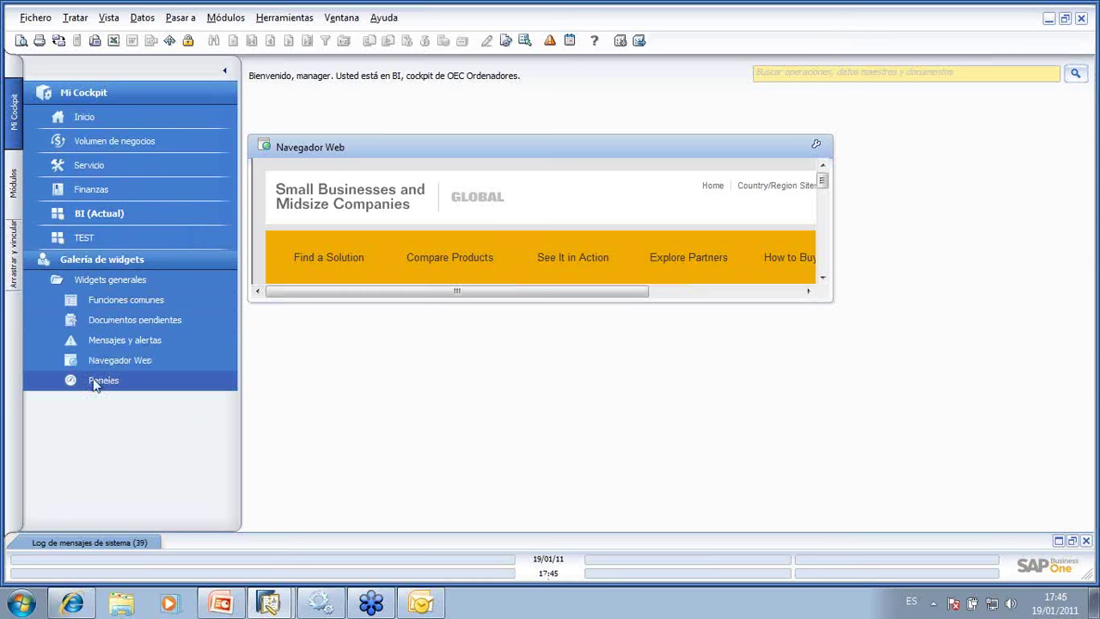
left_click(109, 141)
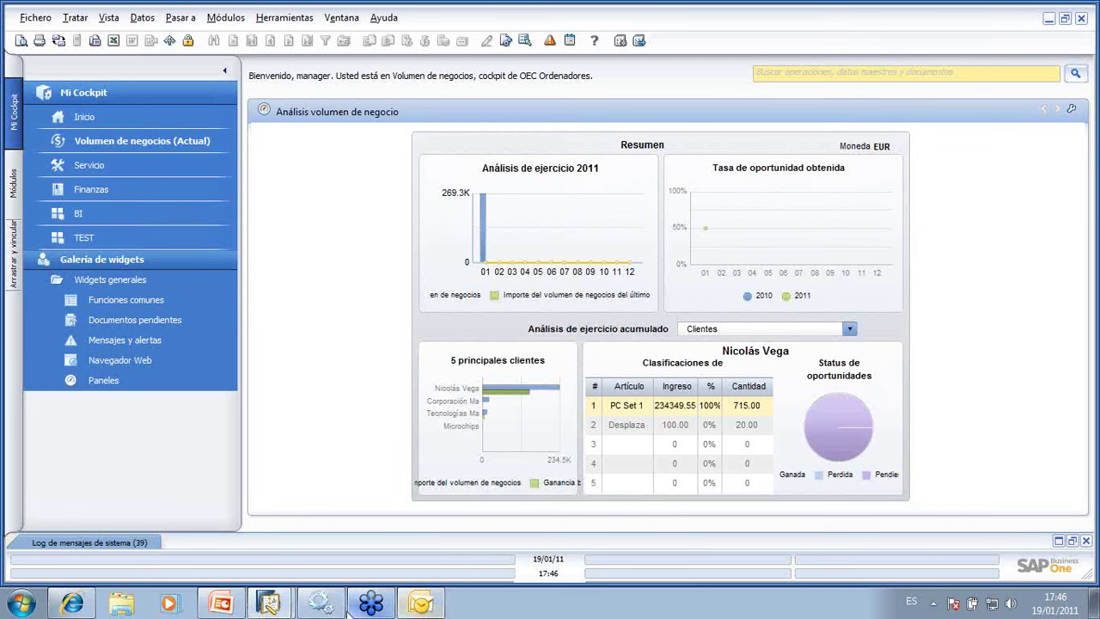
Return to the Integration framework page in the browser, highlight its heading, and minimize the browser.
left_click(74, 604)
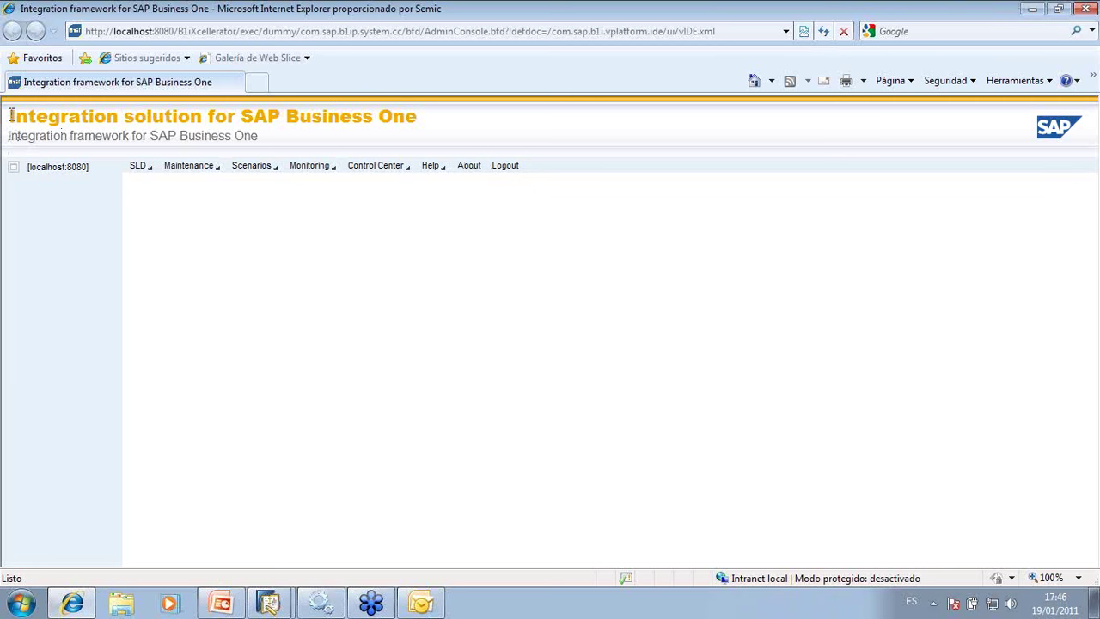
left_click_drag(284, 108, 444, 123)
left_click(1034, 10)
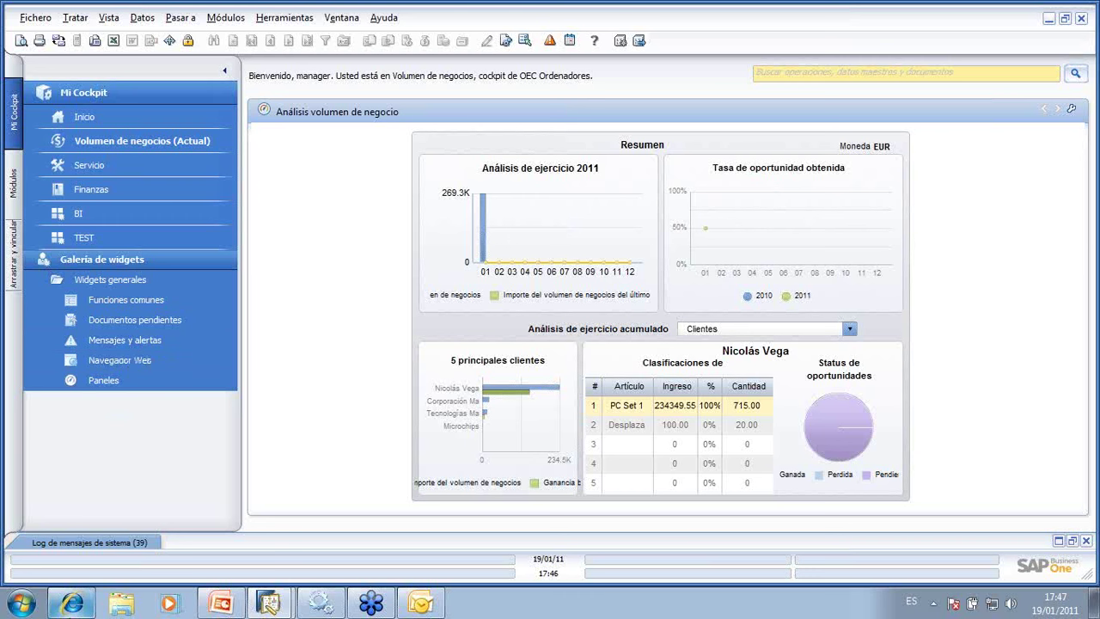
Open the SAP B1 Hub blog at sapb1hub.blogspot.com in a new Internet Explorer tab.
left_click(72, 606)
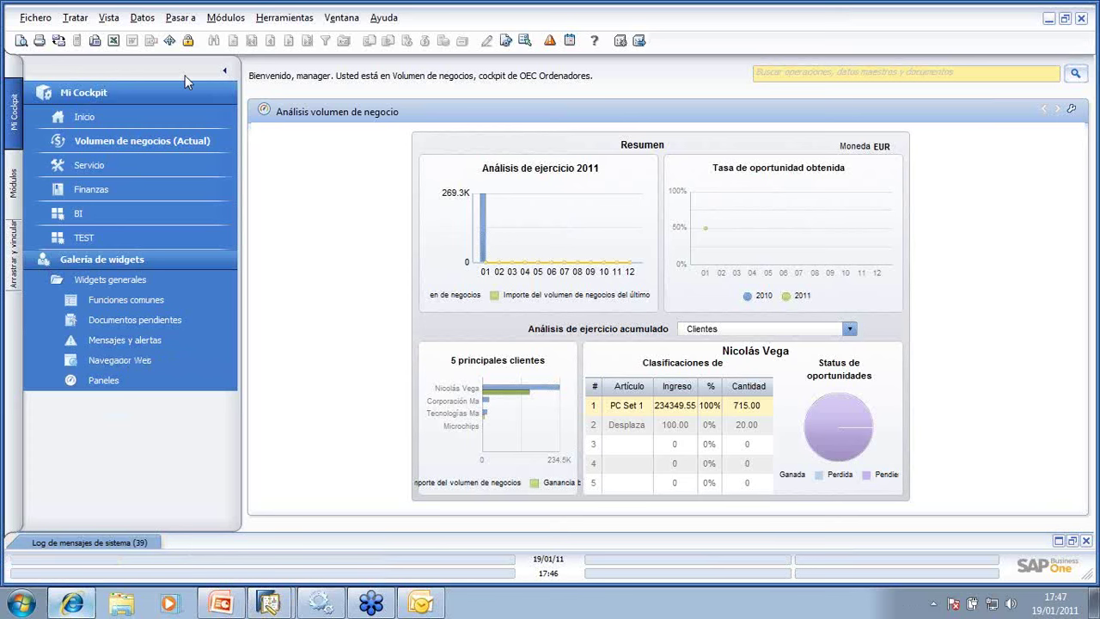
left_click(256, 83)
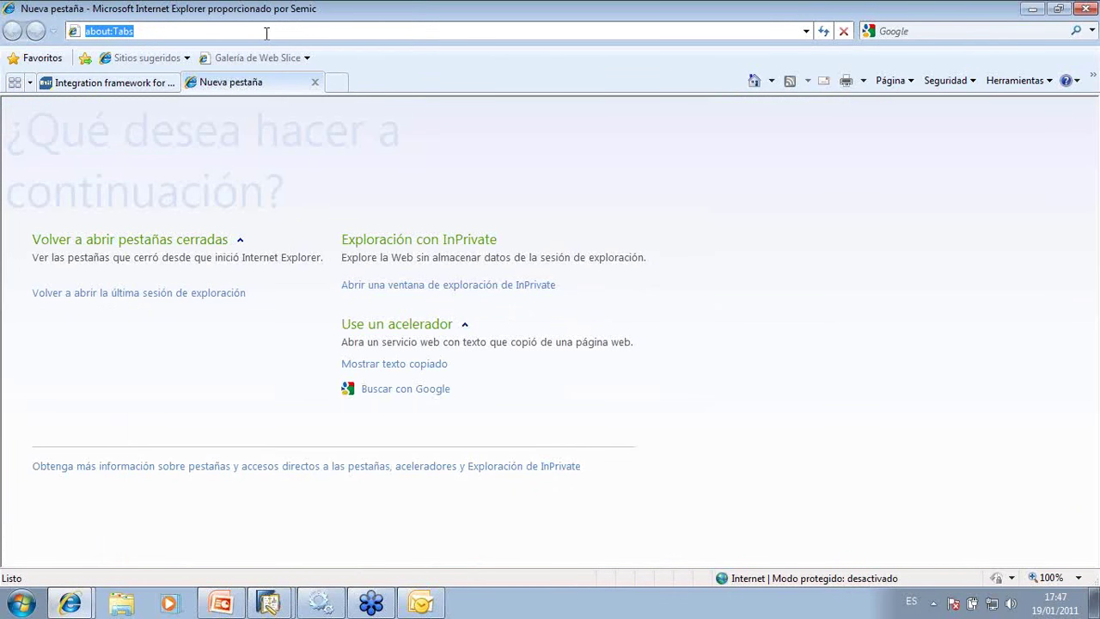
type("www.")
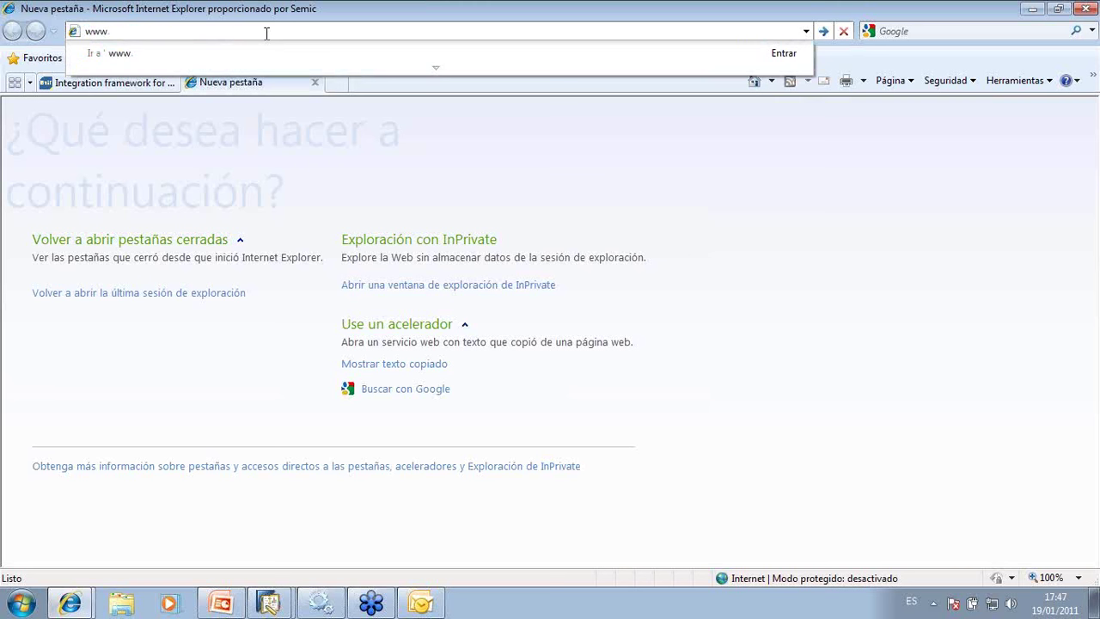
key("BackSpace")
key("BackSpace")
key("BackSpace")
key("BackSpace")
type("sa")
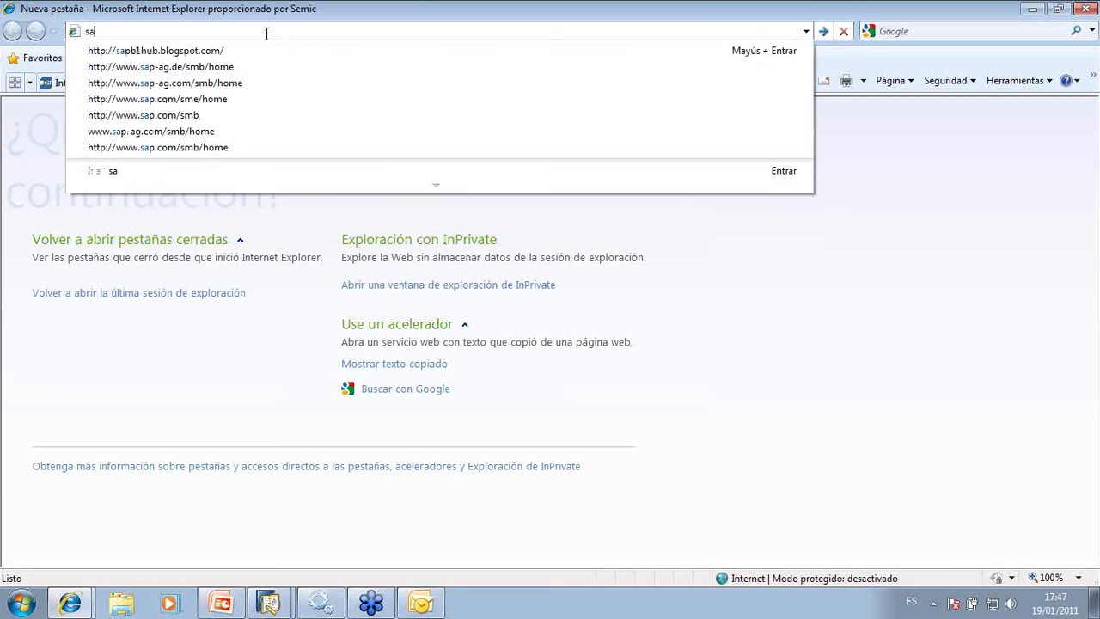
type("p")
key("shift+Return")
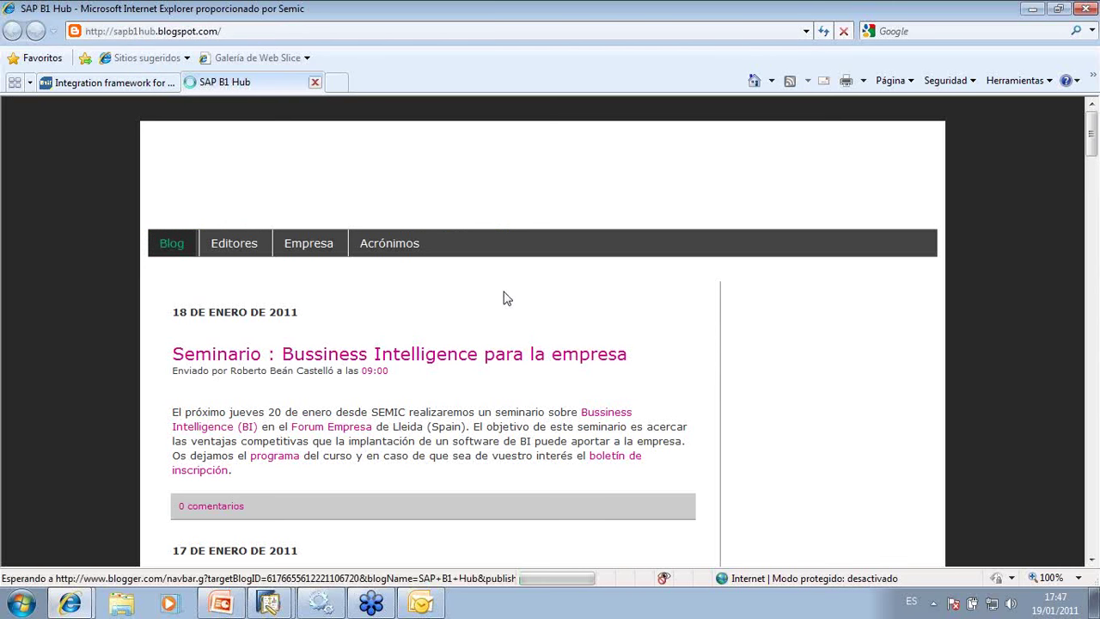
Browse the blog's 2010 archive, expand noviembre and octubre, and open the post about the new SAP B1 mobile version for iPhone.
scroll(638, 371, "down", 3)
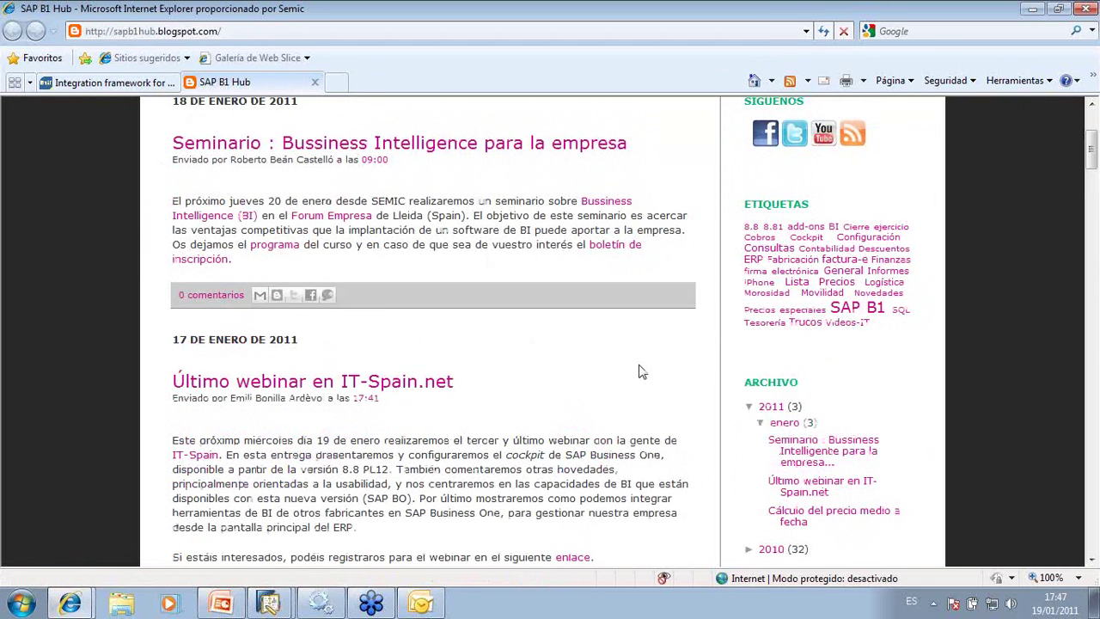
scroll(754, 541, "down", 2)
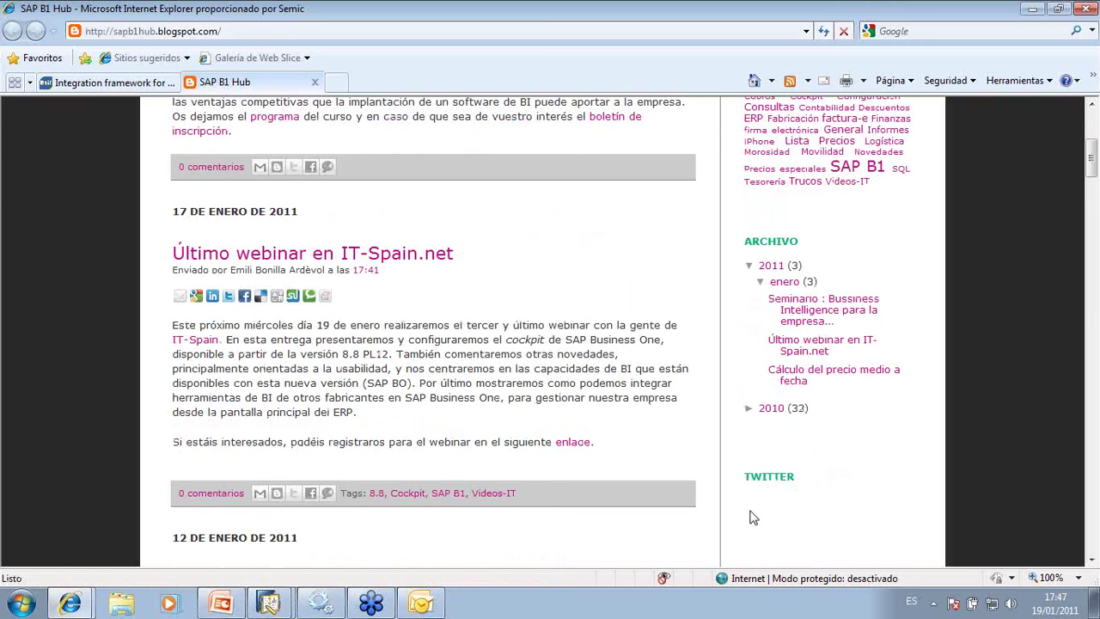
scroll(753, 516, "down", 1)
left_click(761, 373)
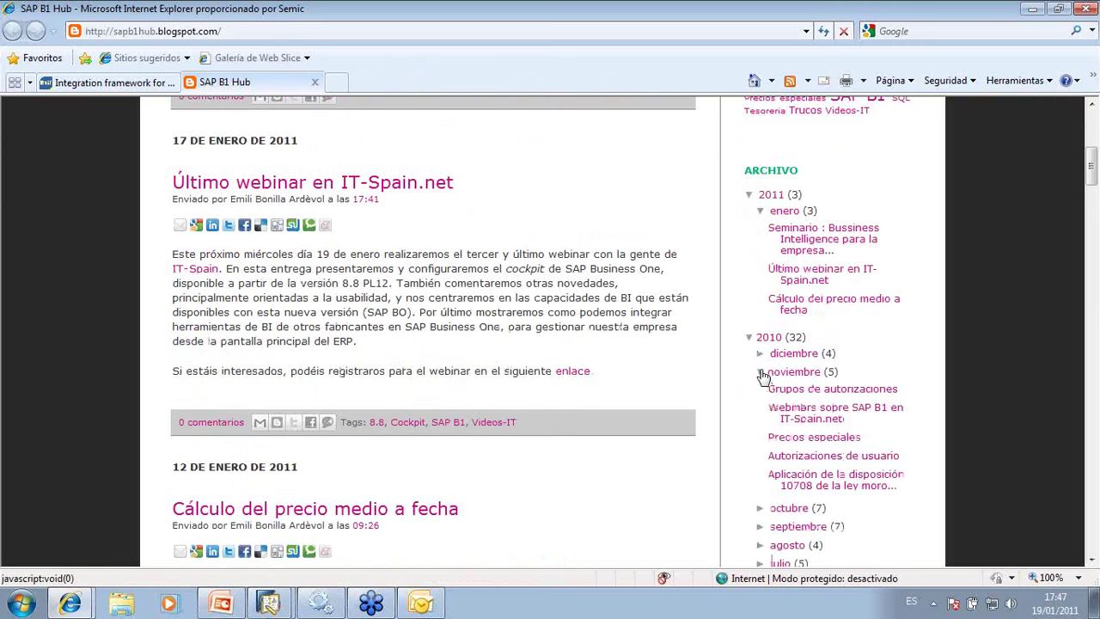
scroll(763, 375, "down", 2)
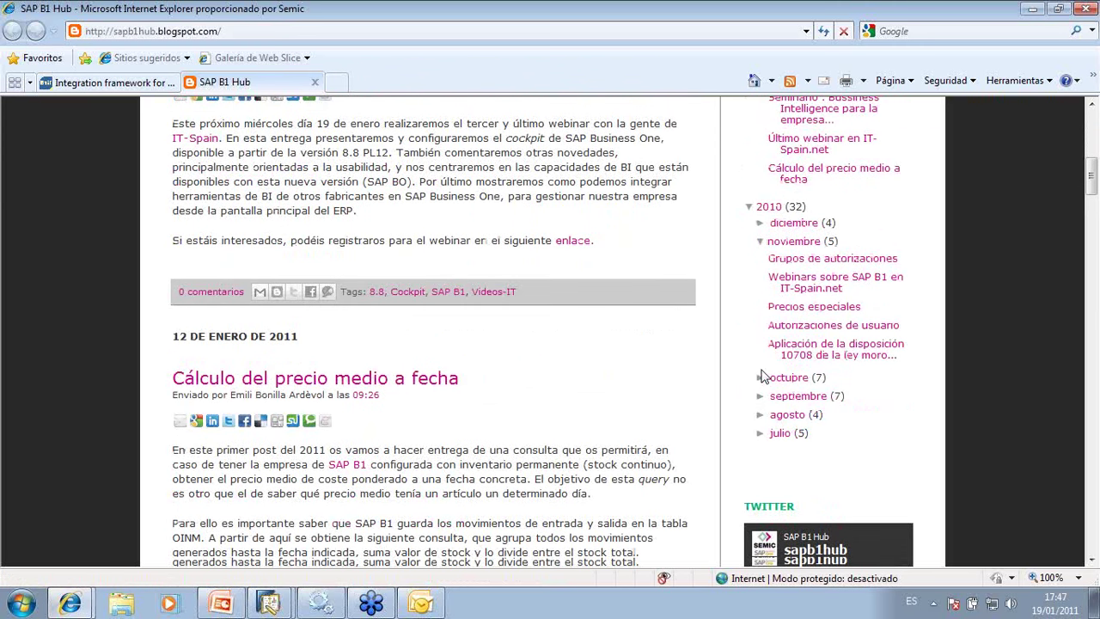
left_click(761, 376)
left_click(802, 392)
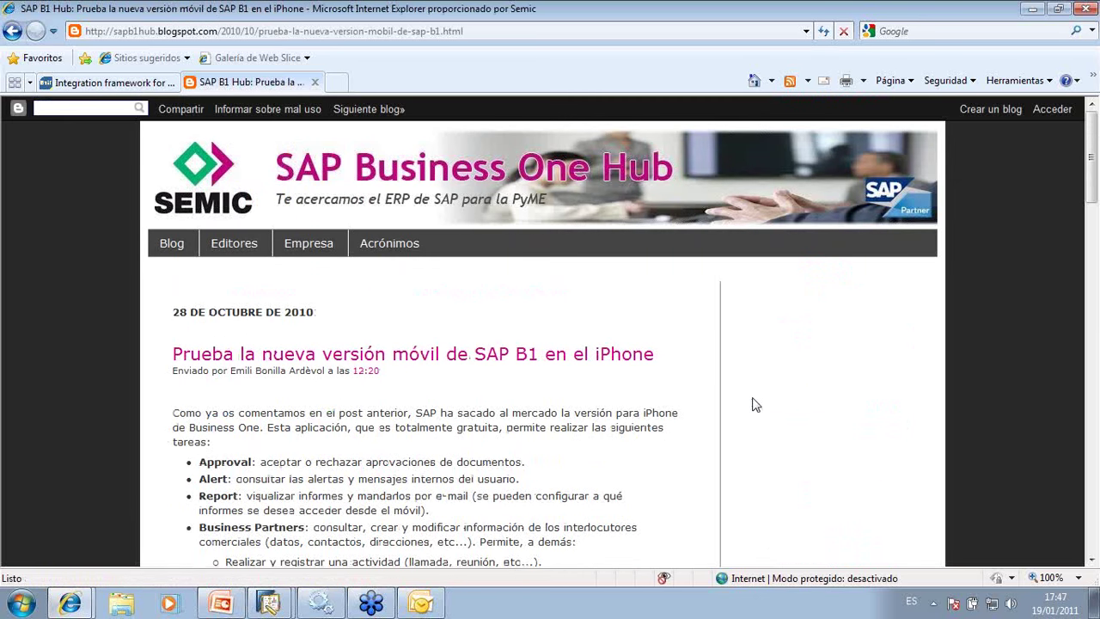
Read through the iPhone post, examining the app's functions, the server configuration parameters and the logon illustrations.
scroll(754, 406, "down", 4)
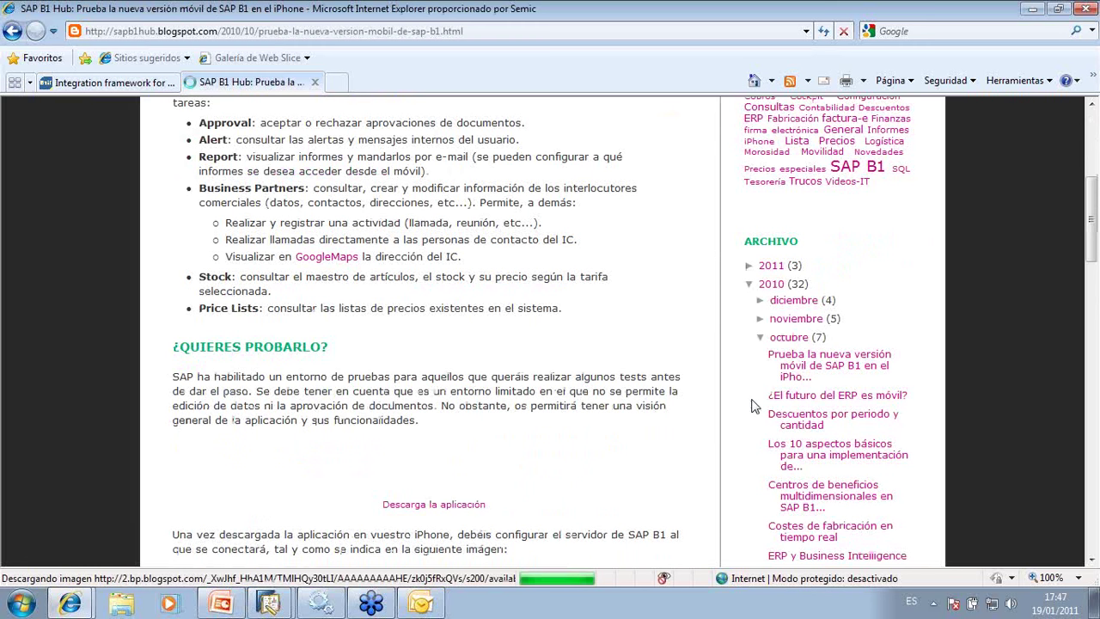
scroll(754, 406, "down", 4)
scroll(754, 405, "down", 1)
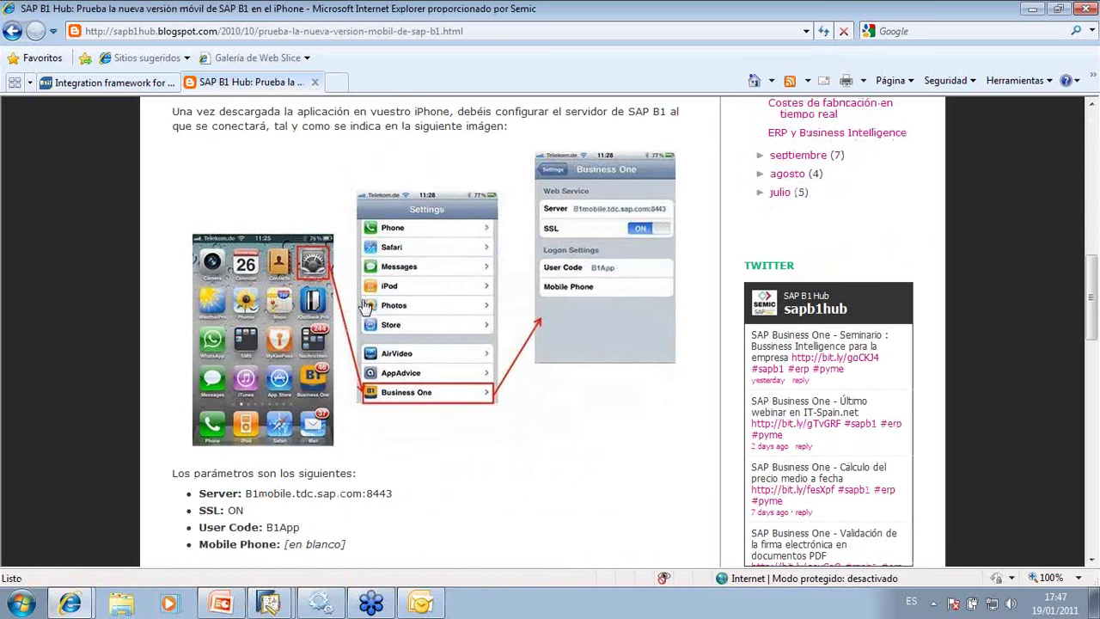
scroll(529, 375, "down", 1)
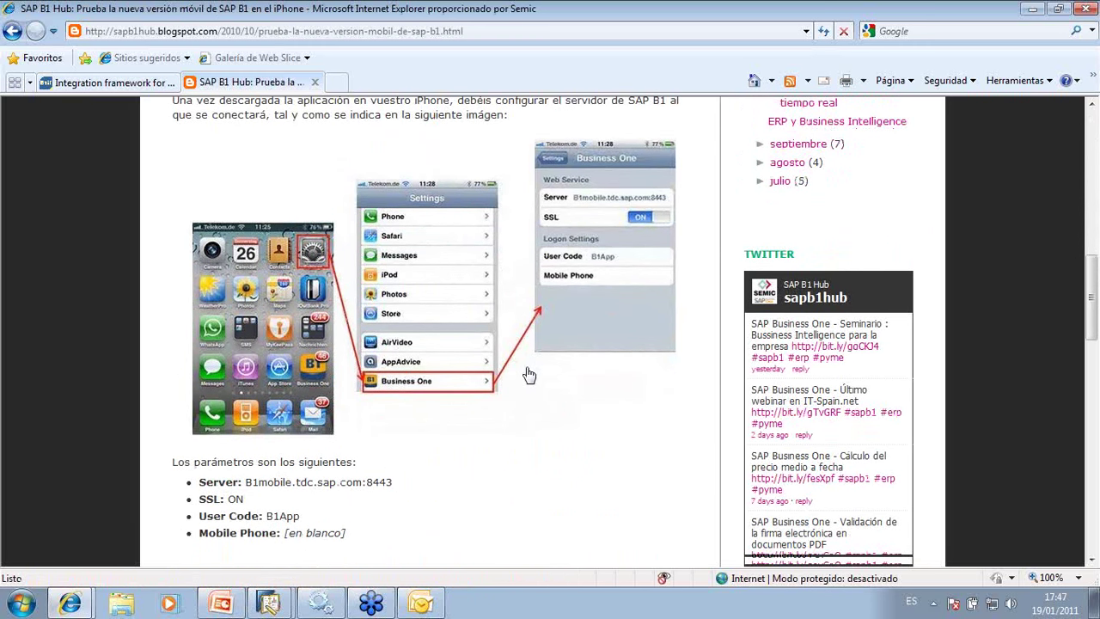
scroll(529, 376, "down", 2)
scroll(530, 376, "down", 1)
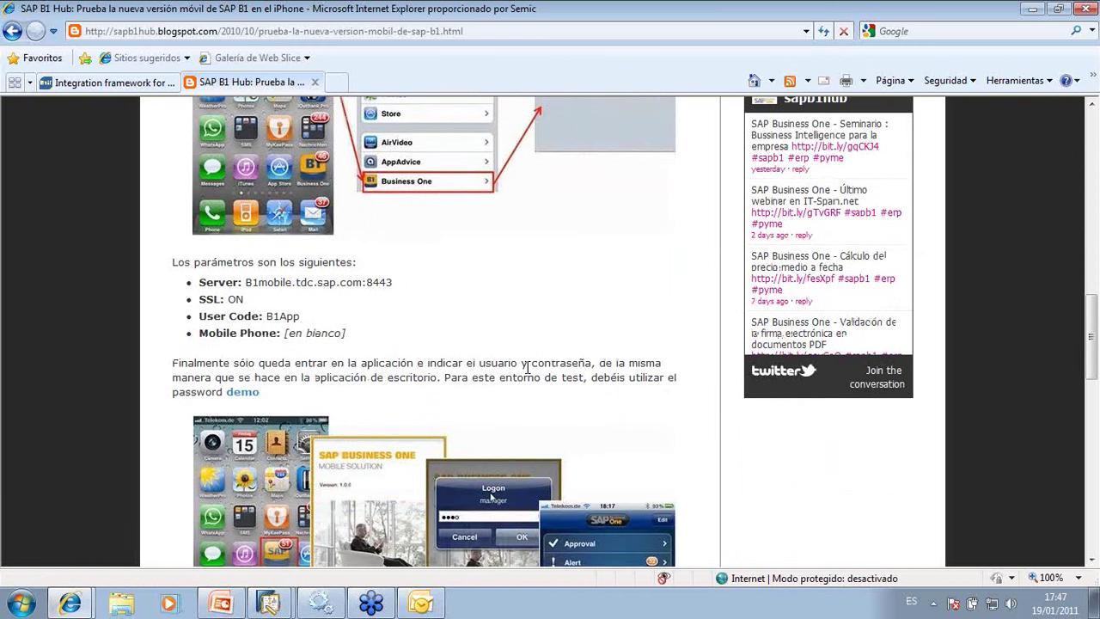
scroll(529, 368, "down", 3)
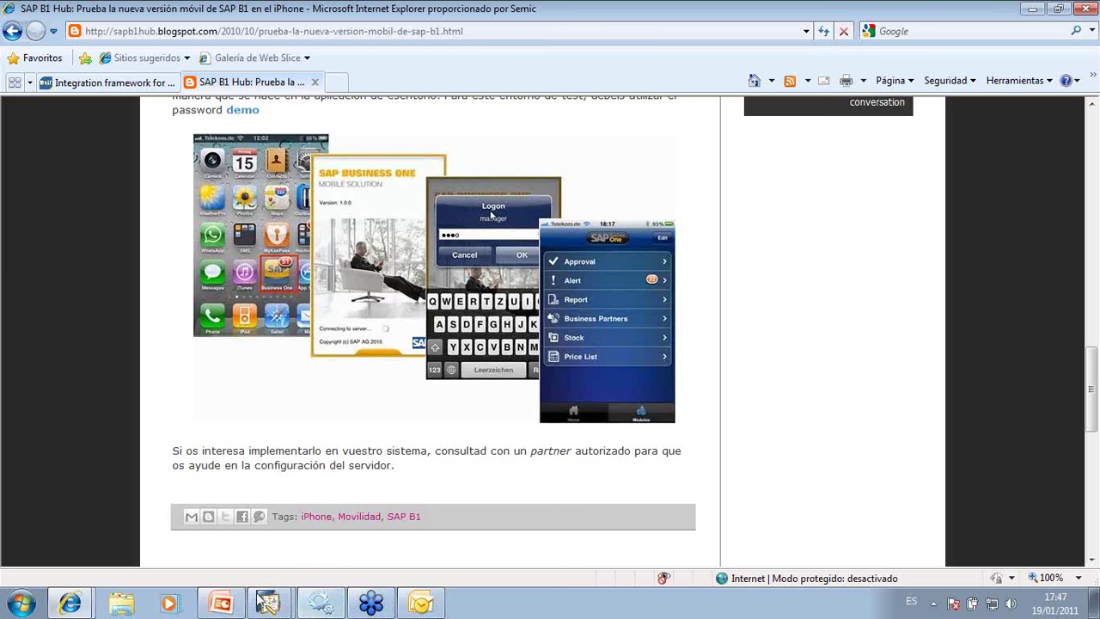
Minimize the browser, switch to the PowerPoint presentation, and start the slide show from the MUCHAS GRACIAS slide.
mouse_move(266, 604)
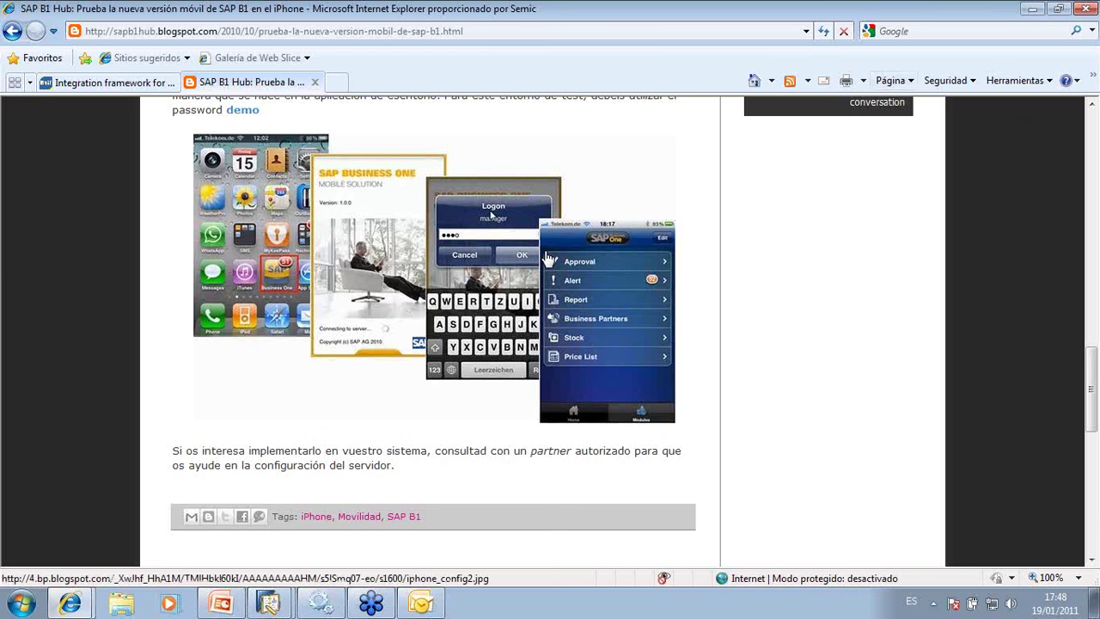
left_click(1030, 12)
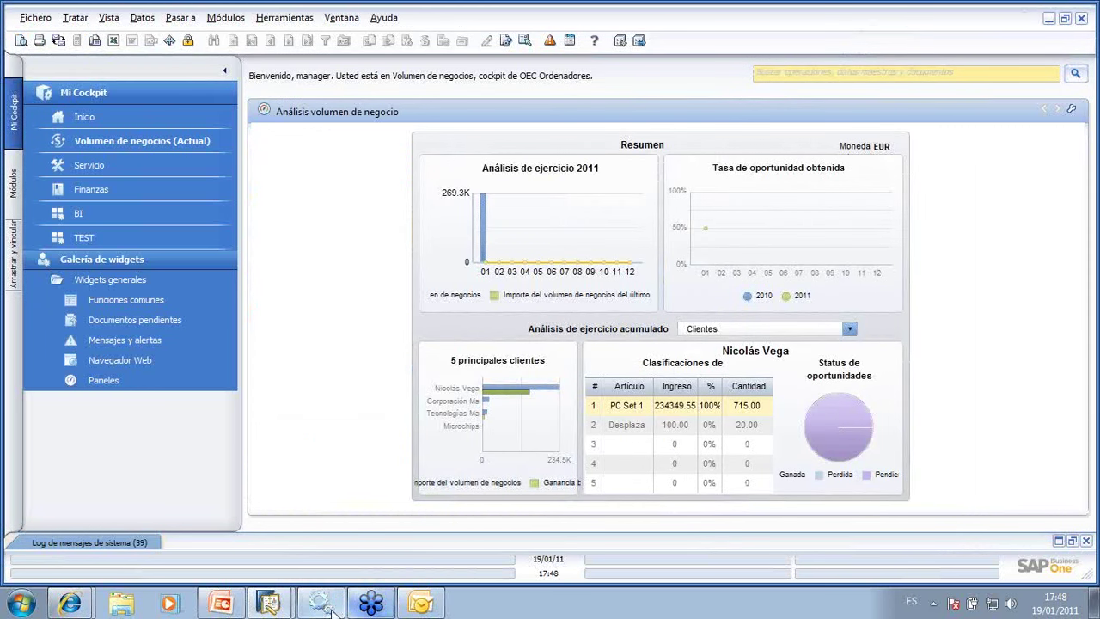
left_click(227, 603)
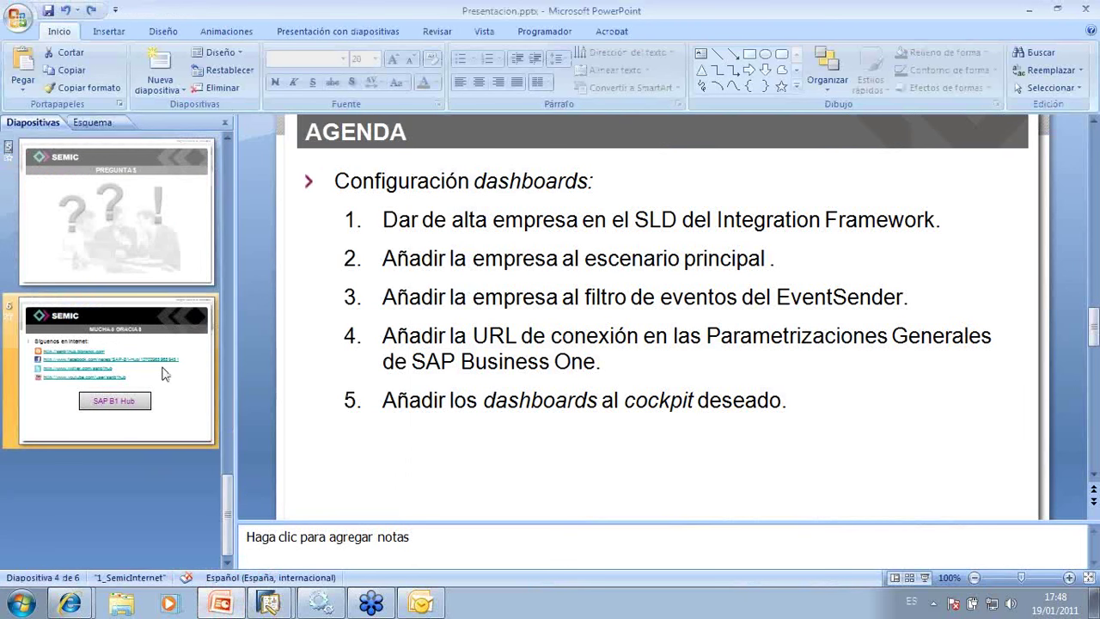
left_click(924, 577)
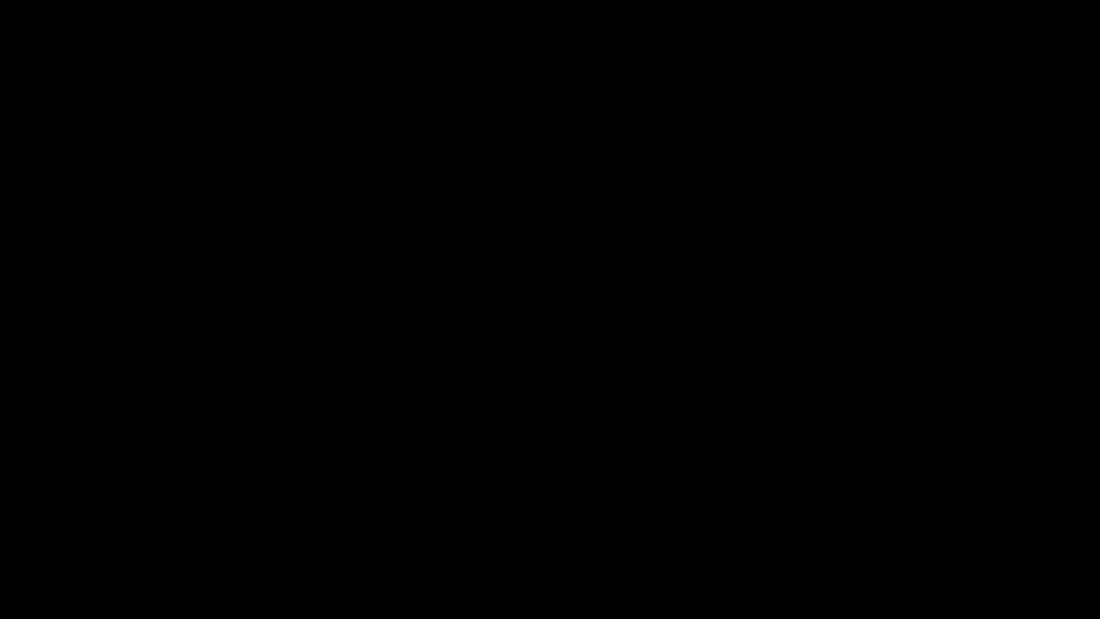
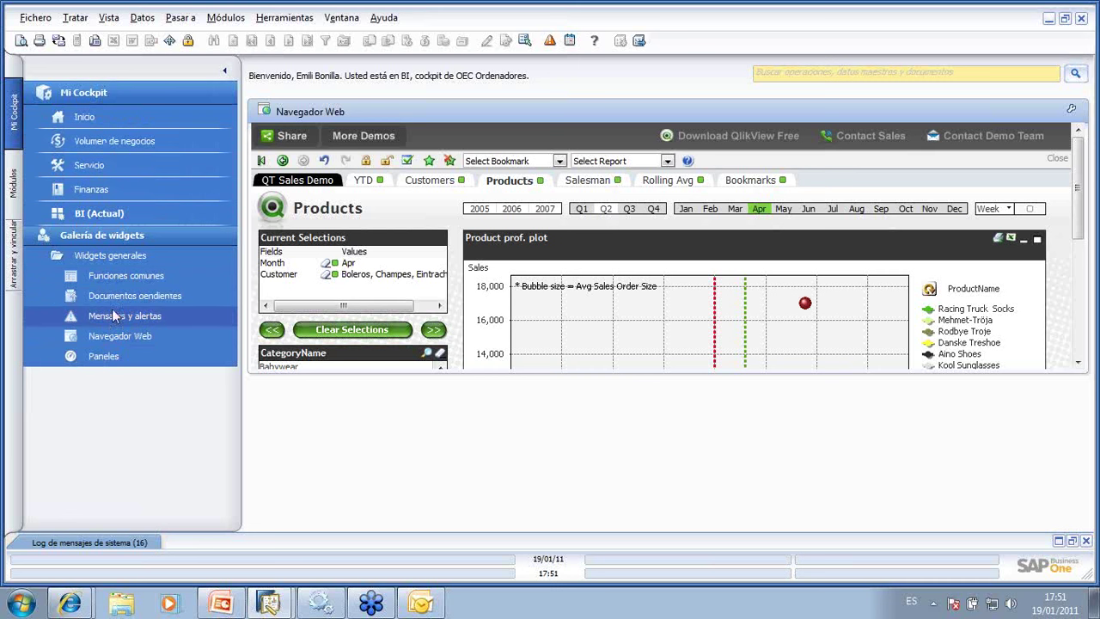
Add the Mensajes y alertas widget below Navegador Web at full cockpit width, and reload the BI cockpit by way of Finanzas.
left_click_drag(112, 321, 370, 424)
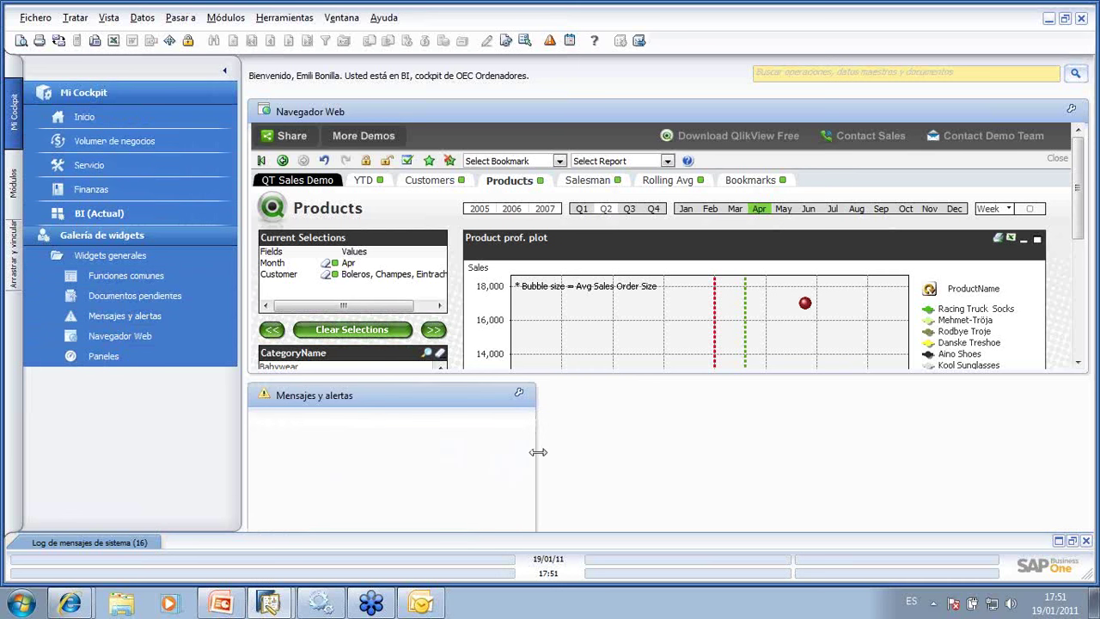
left_click_drag(532, 451, 1003, 422)
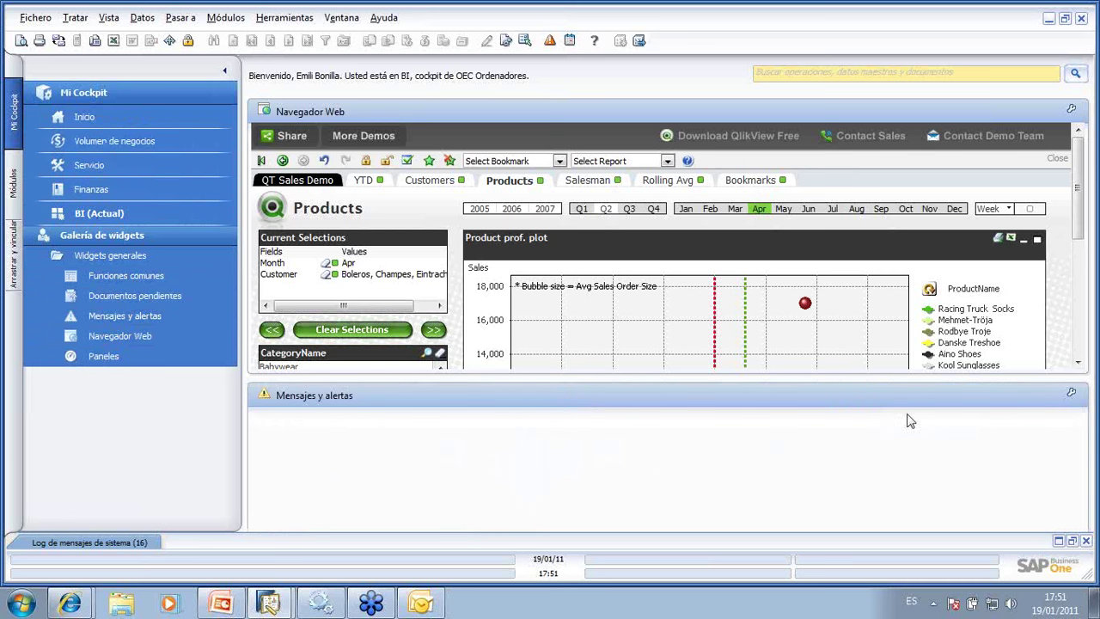
left_click(70, 188)
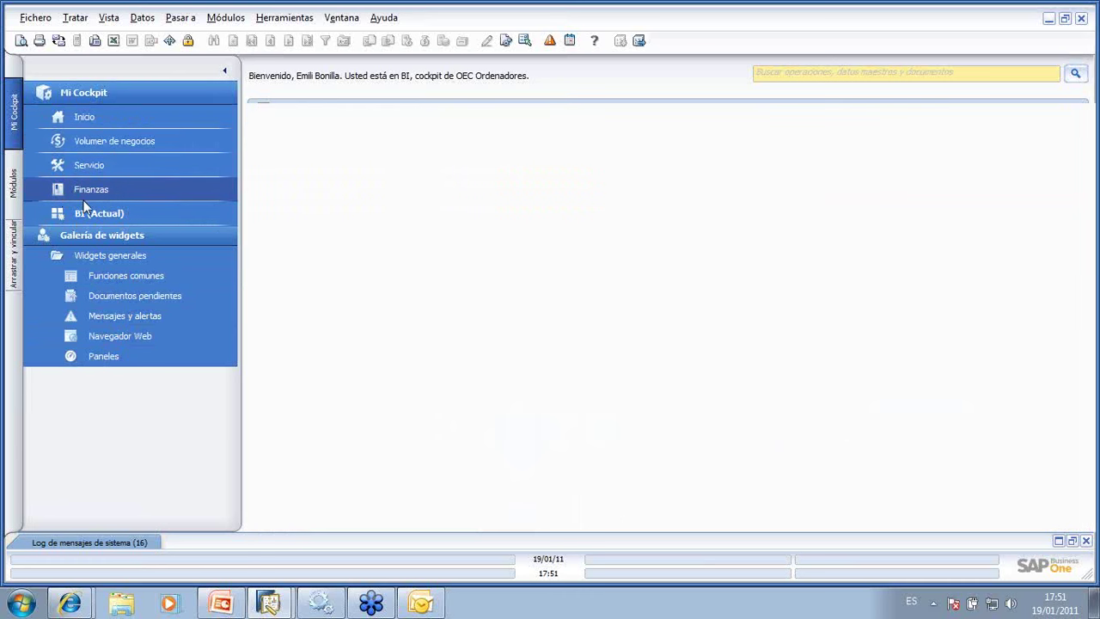
left_click(84, 210)
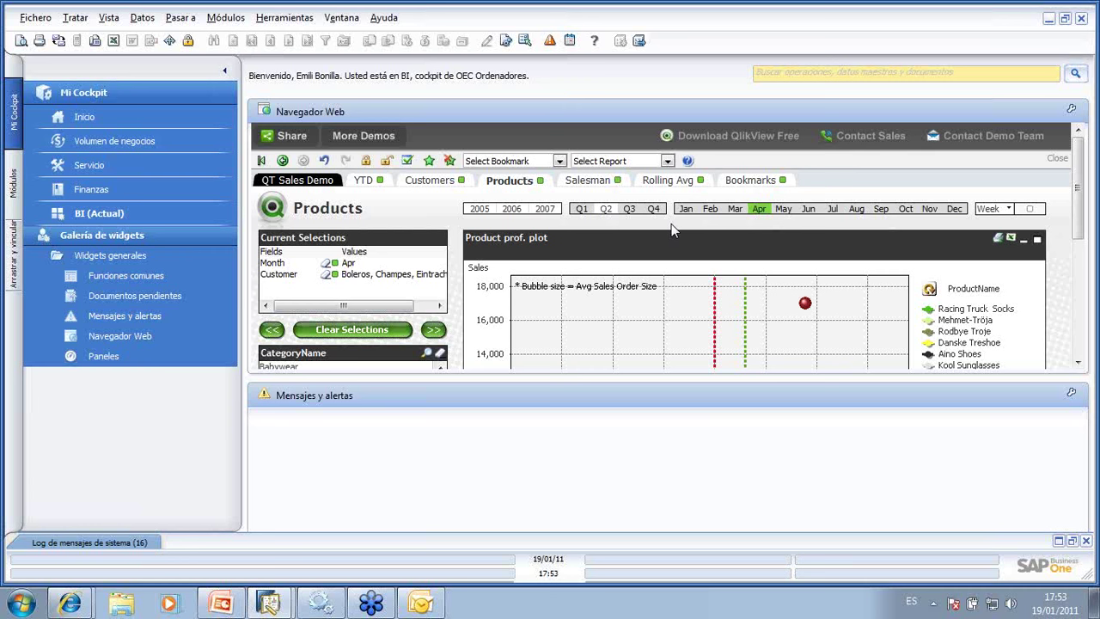
Close the Mensajes y alertas widget on the BI cockpit.
left_click(1070, 394)
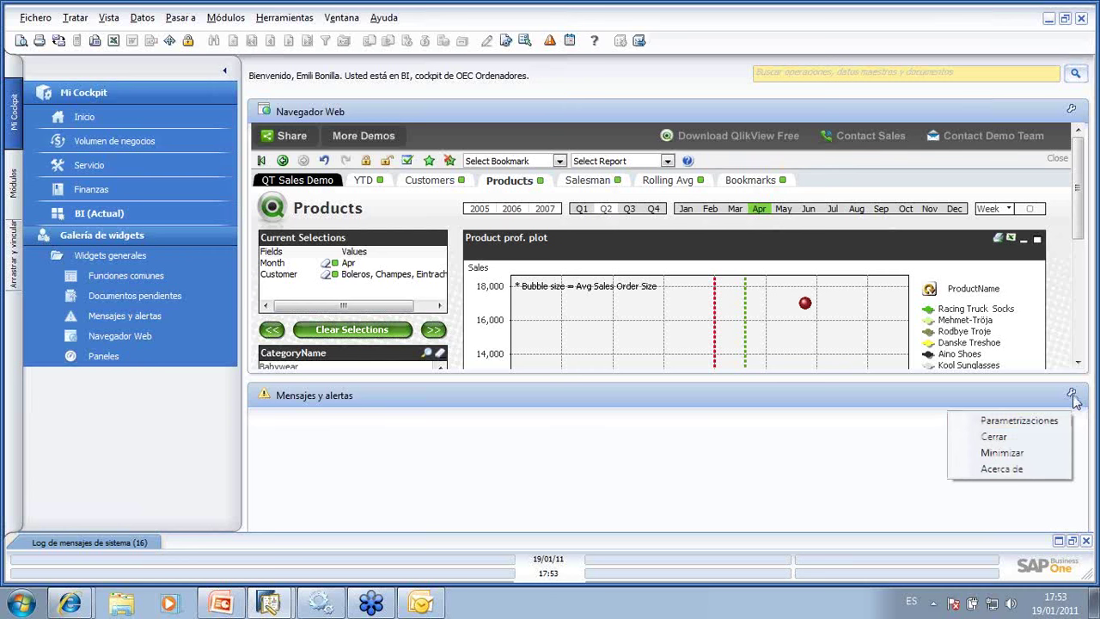
left_click(1029, 438)
Extend the Navegador Web widget downward to fill the BI cockpit and open the Customers sheet of the QlikView sales demo.
left_click(389, 305)
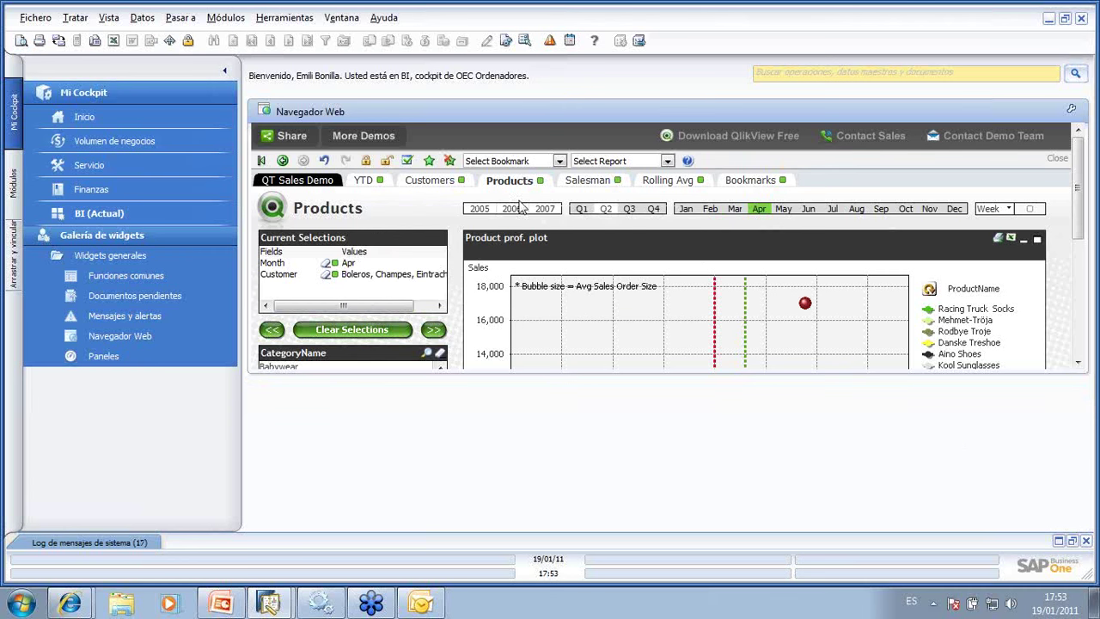
left_click_drag(542, 370, 554, 487)
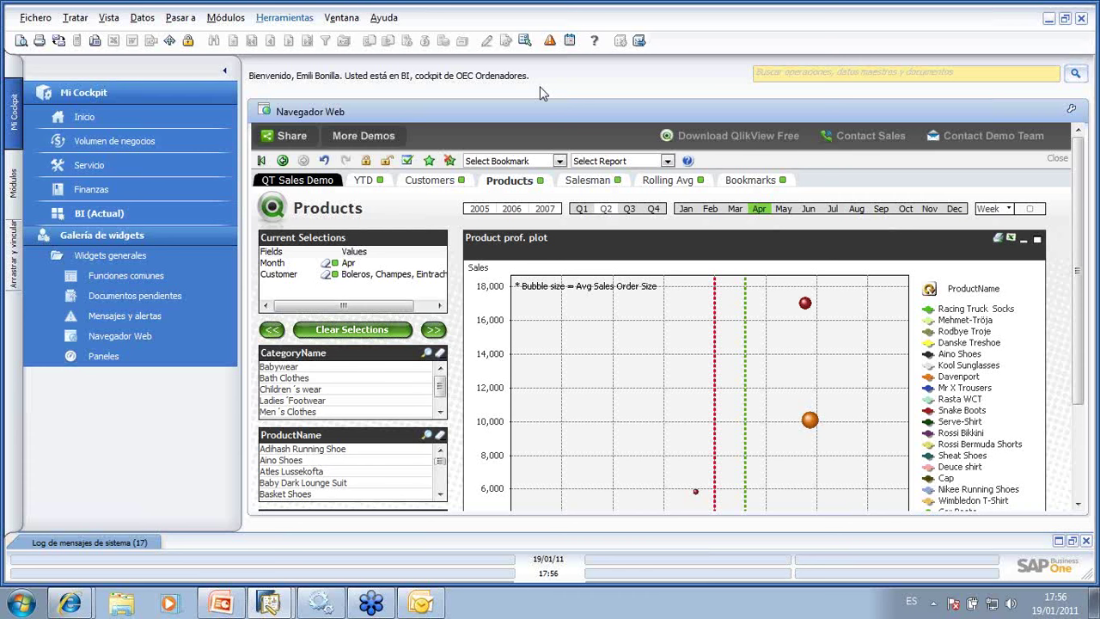
left_click(423, 182)
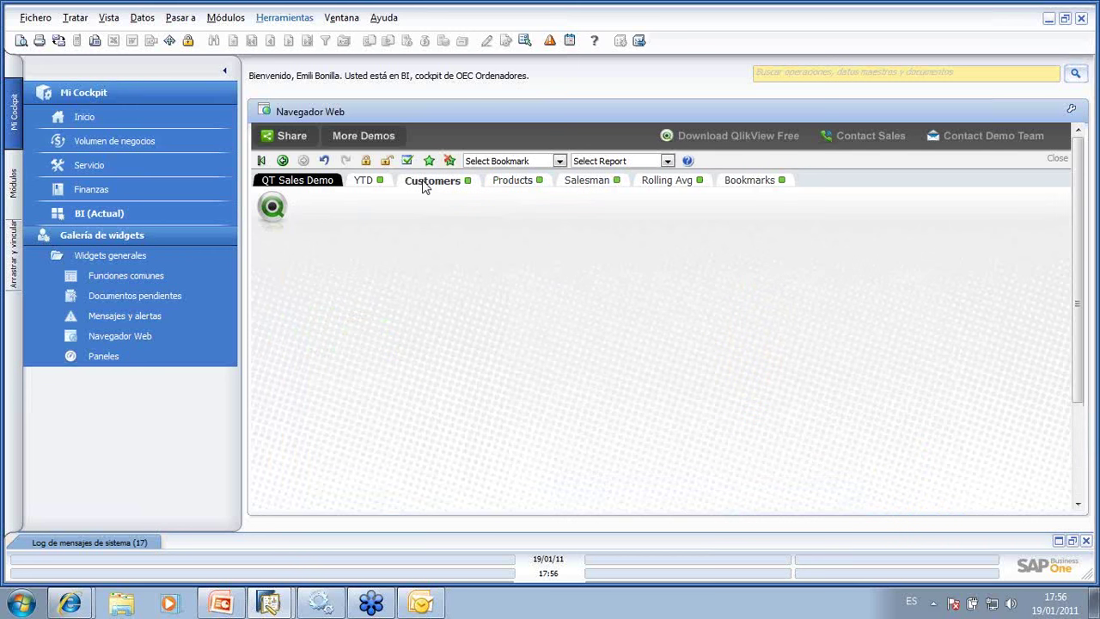